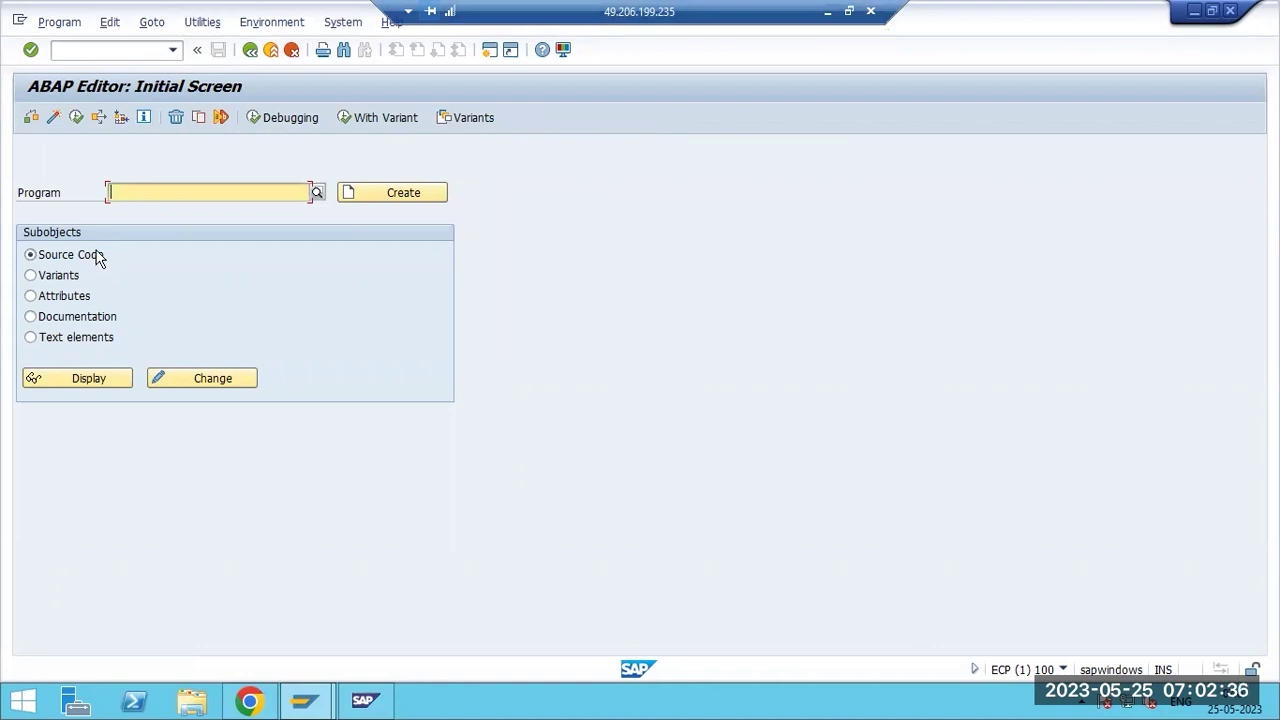
click(64, 23)
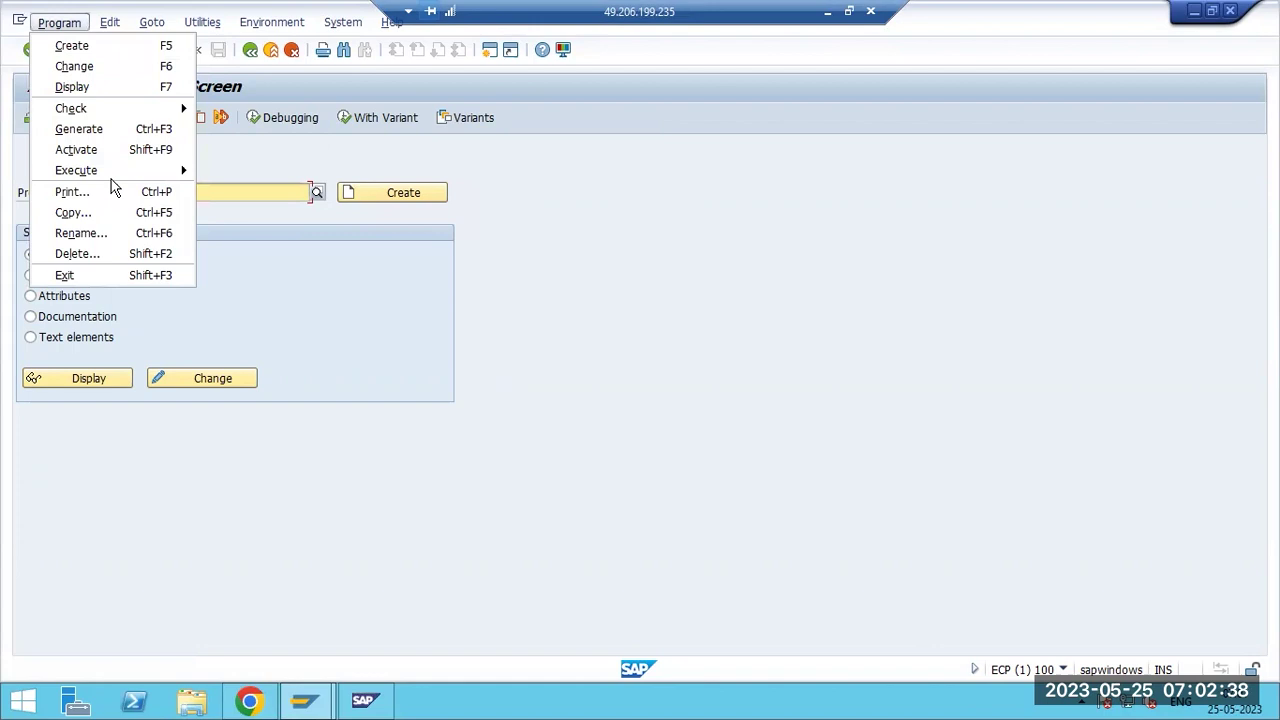
click(329, 312)
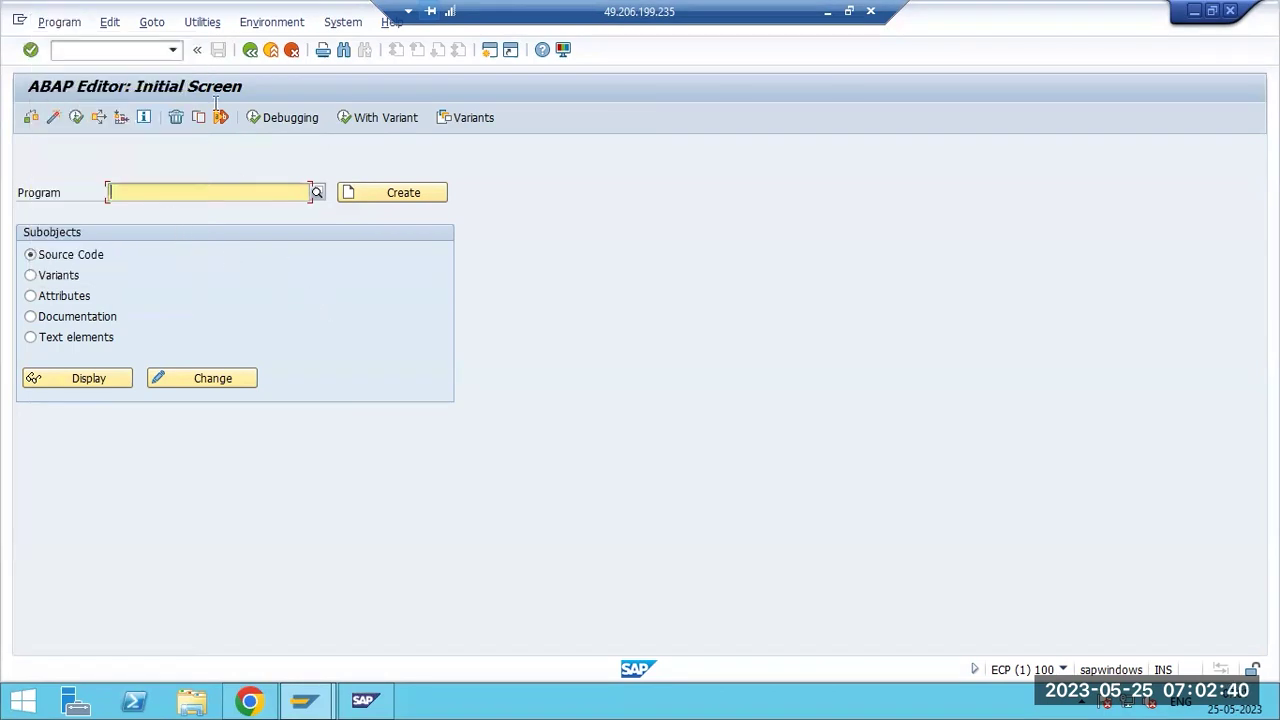
click(250, 49)
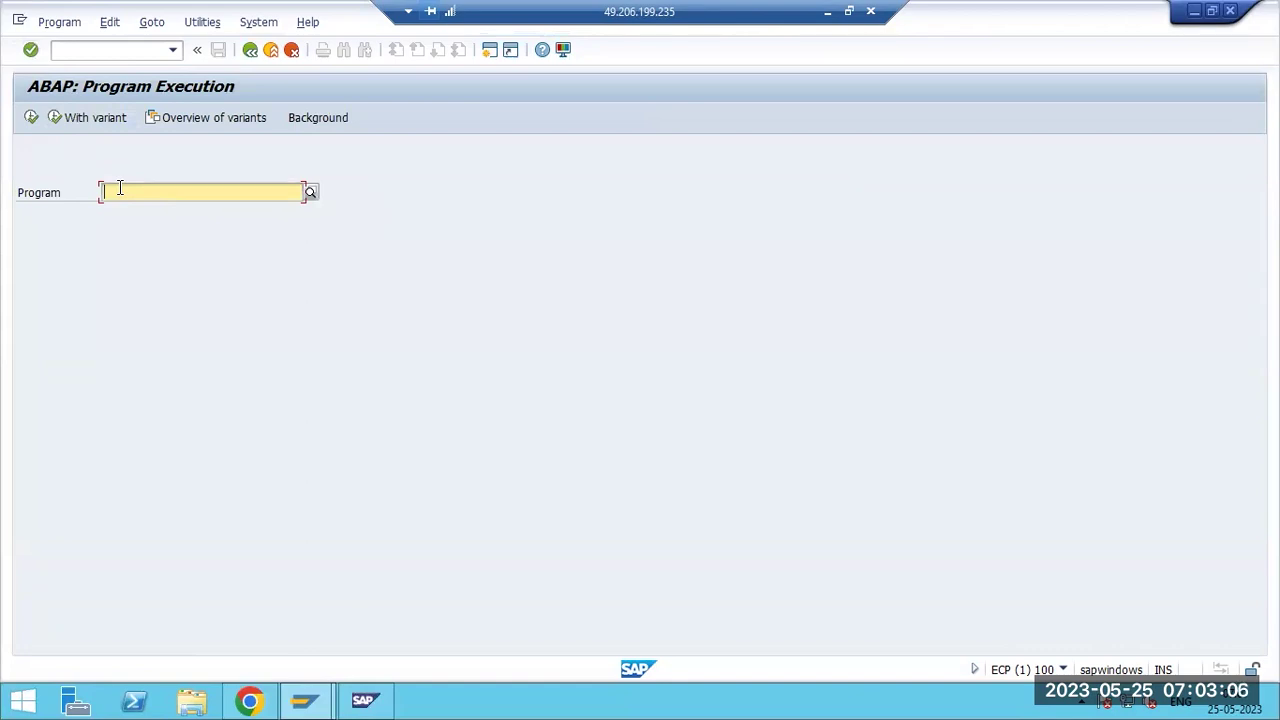
key(F3)
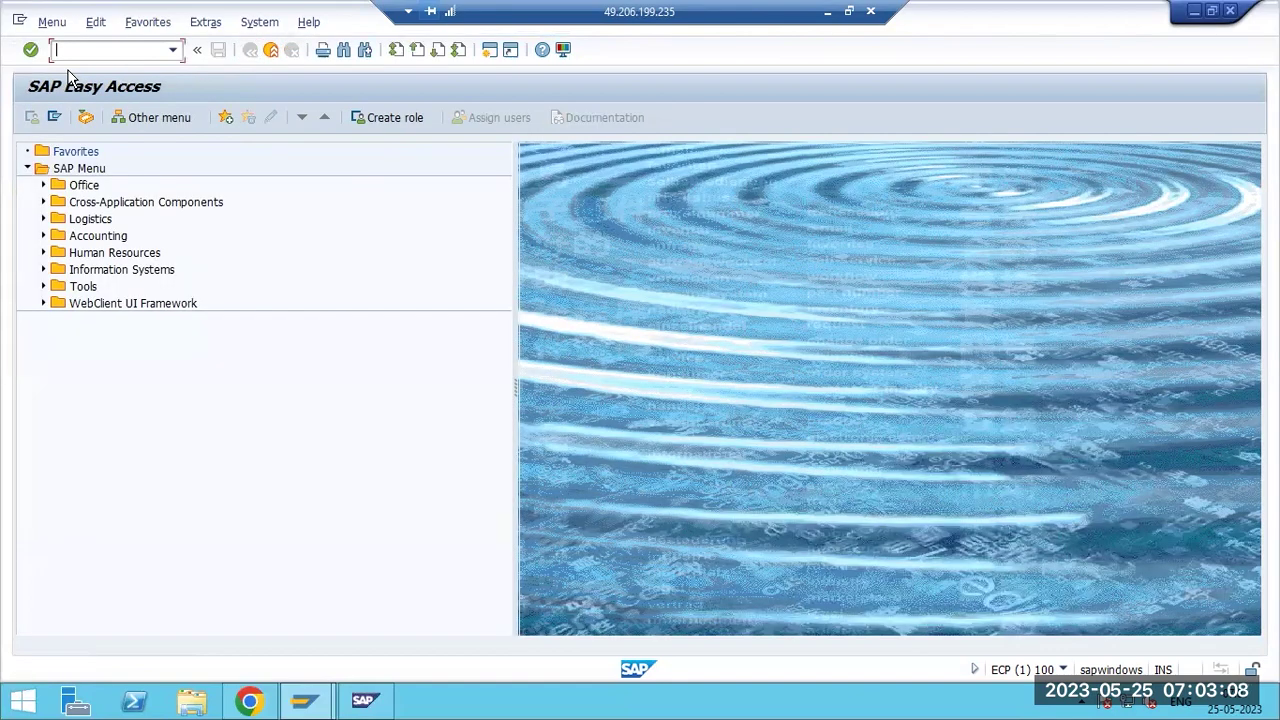
Open the ABAP Editor with transaction SE38 and display the source code of program RSARFCSE.
text(se38)
key(Return)
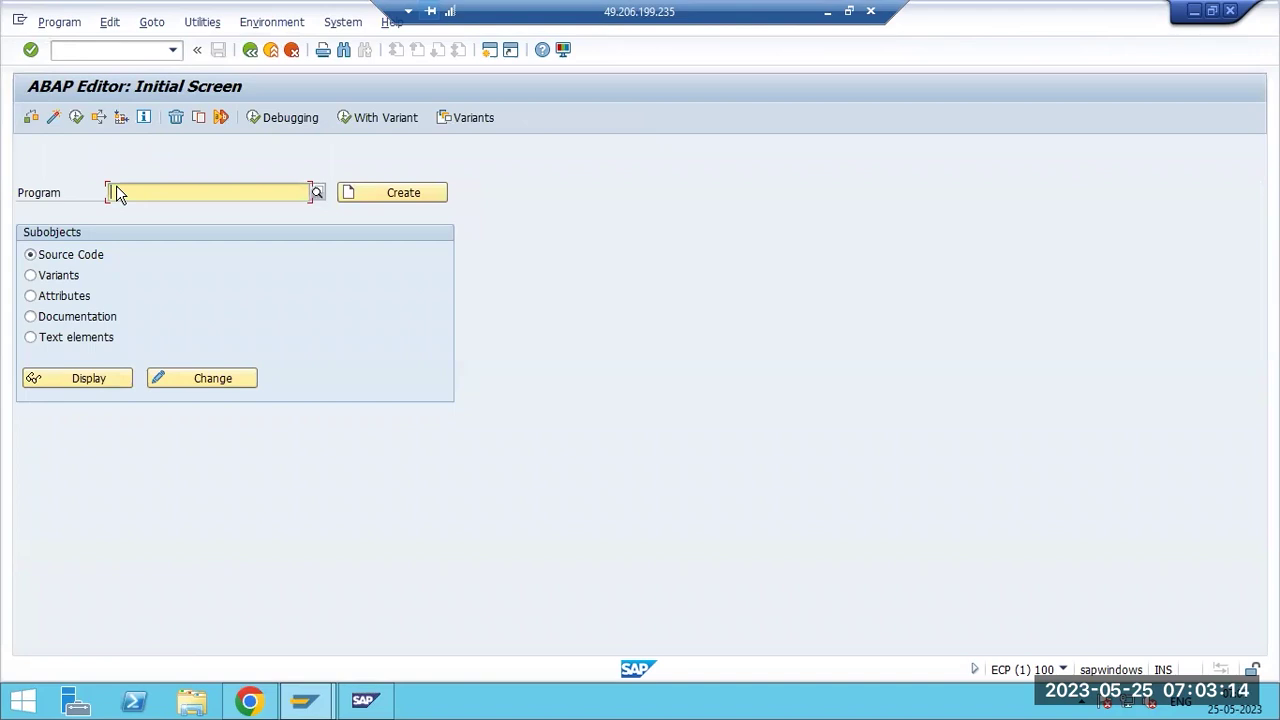
text(RS)
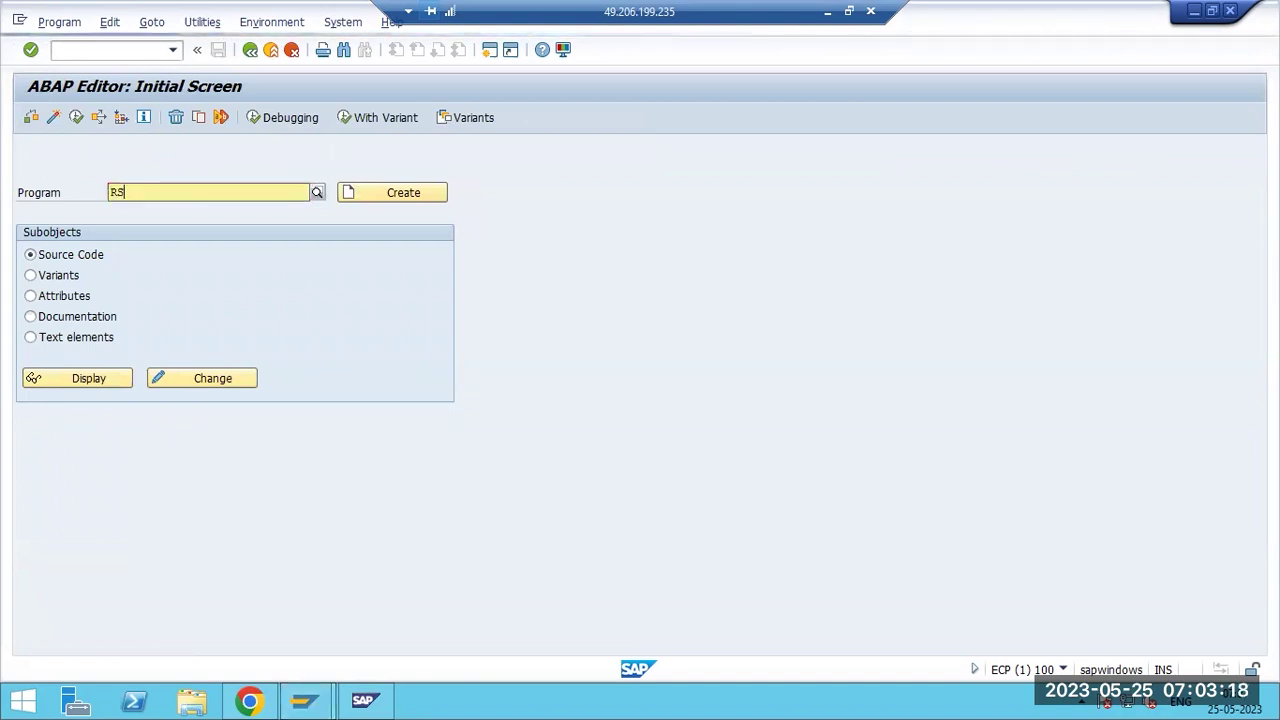
text(AR)
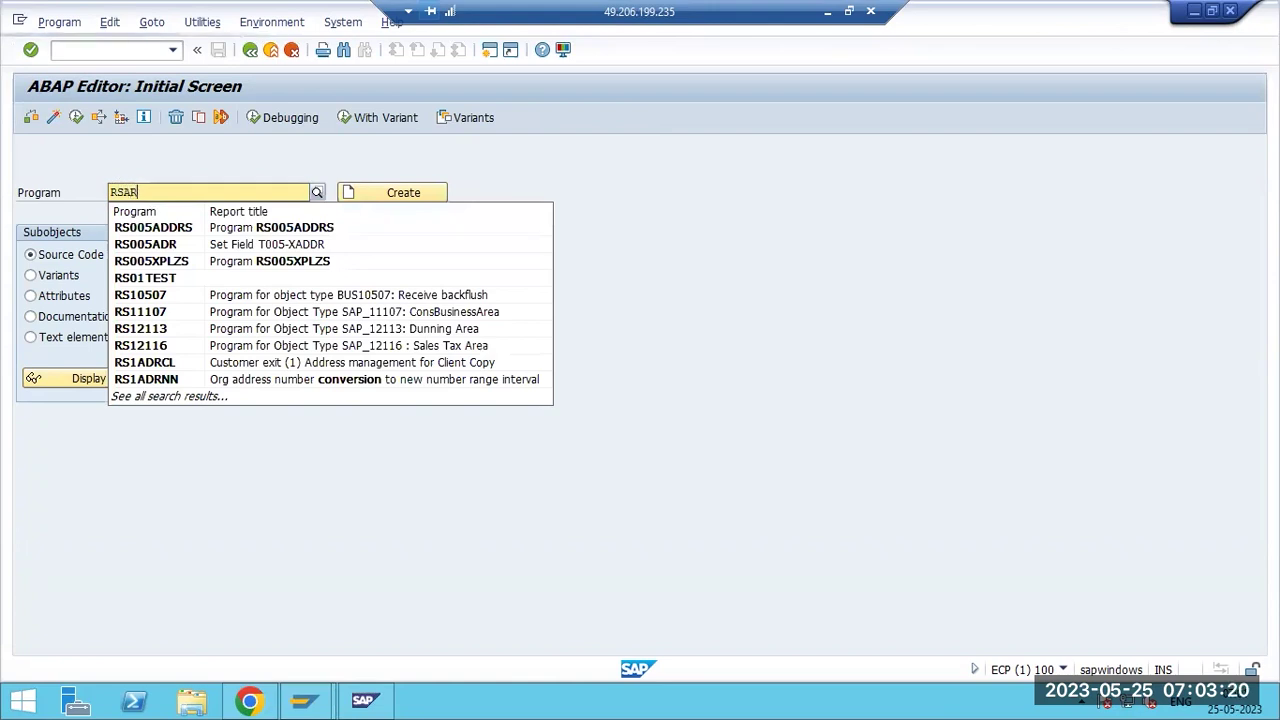
text(FCSE)
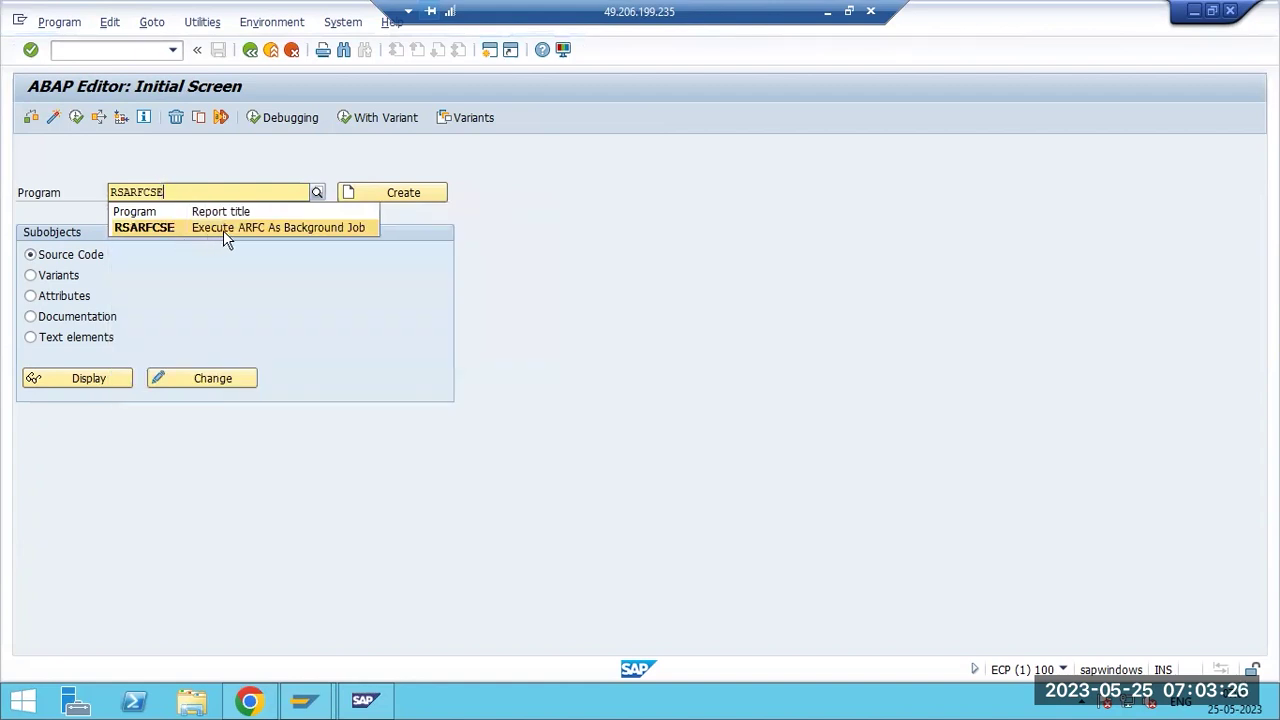
click(249, 226)
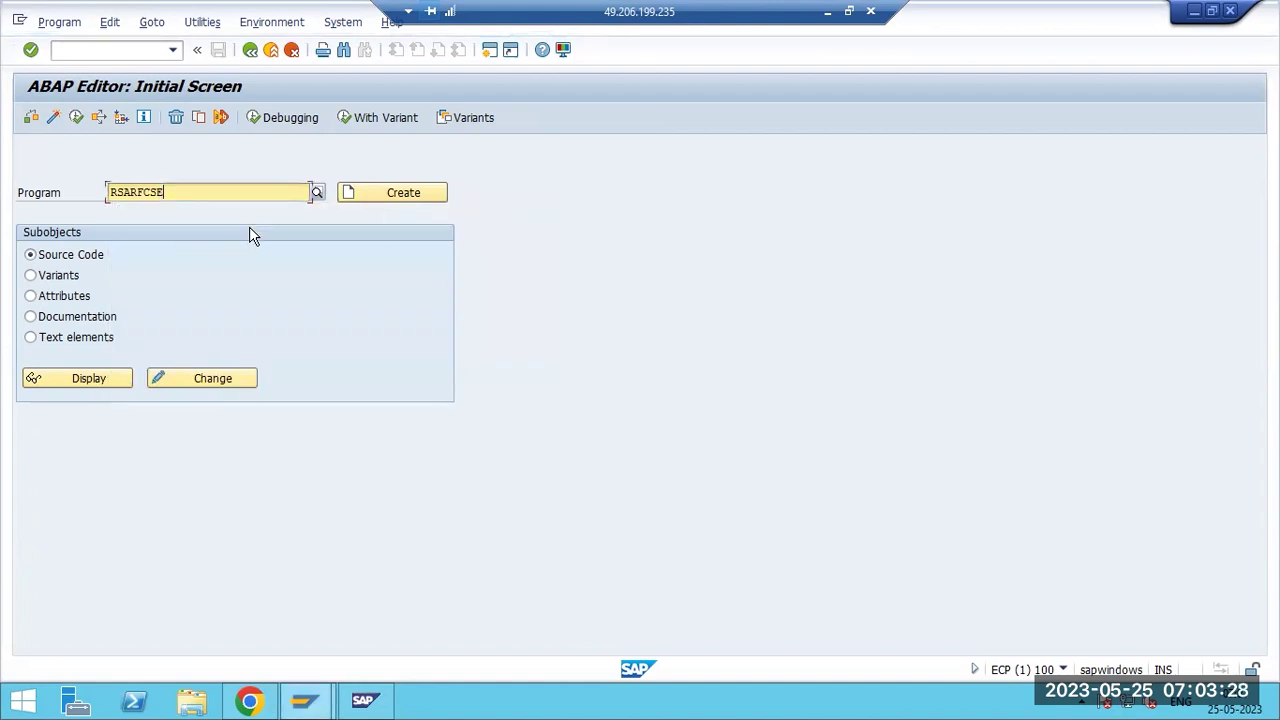
click(68, 382)
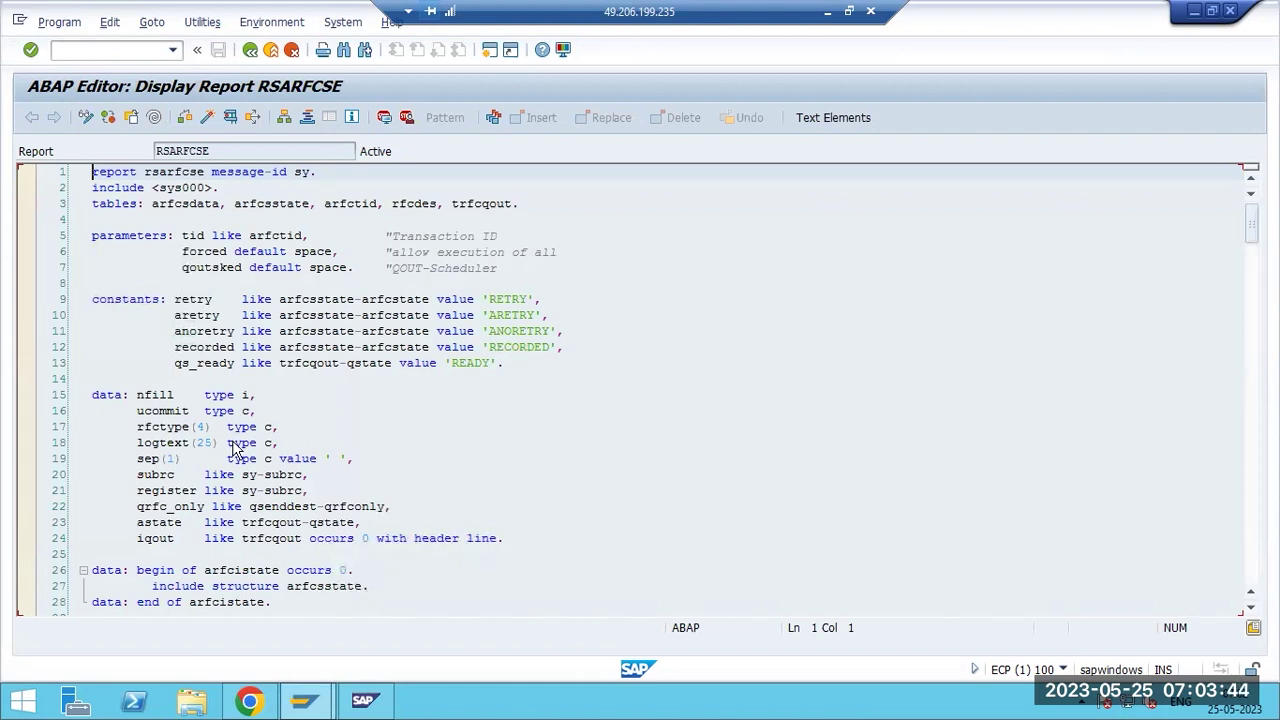
Examine the status constants and the Transaction ID parameter at the start of the RSARFCSE source code.
drag(489, 347, 538, 347)
drag(489, 299, 530, 303)
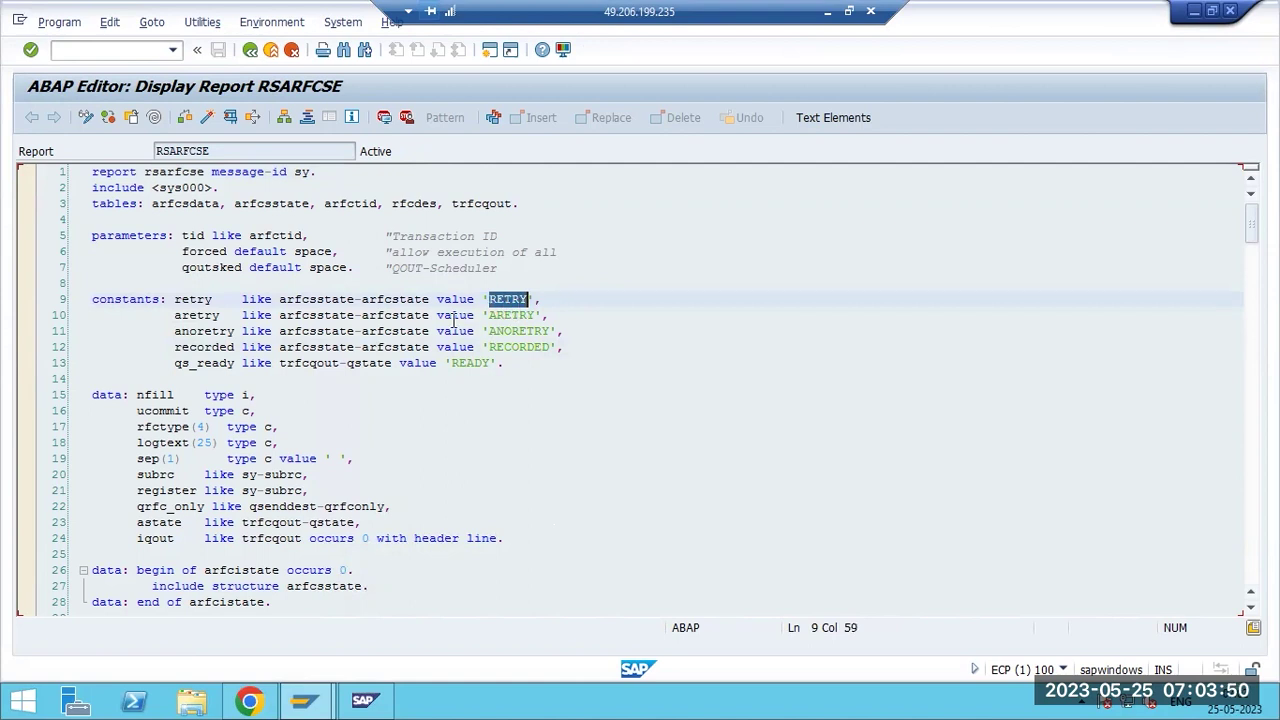
click(393, 236)
drag(440, 235, 500, 237)
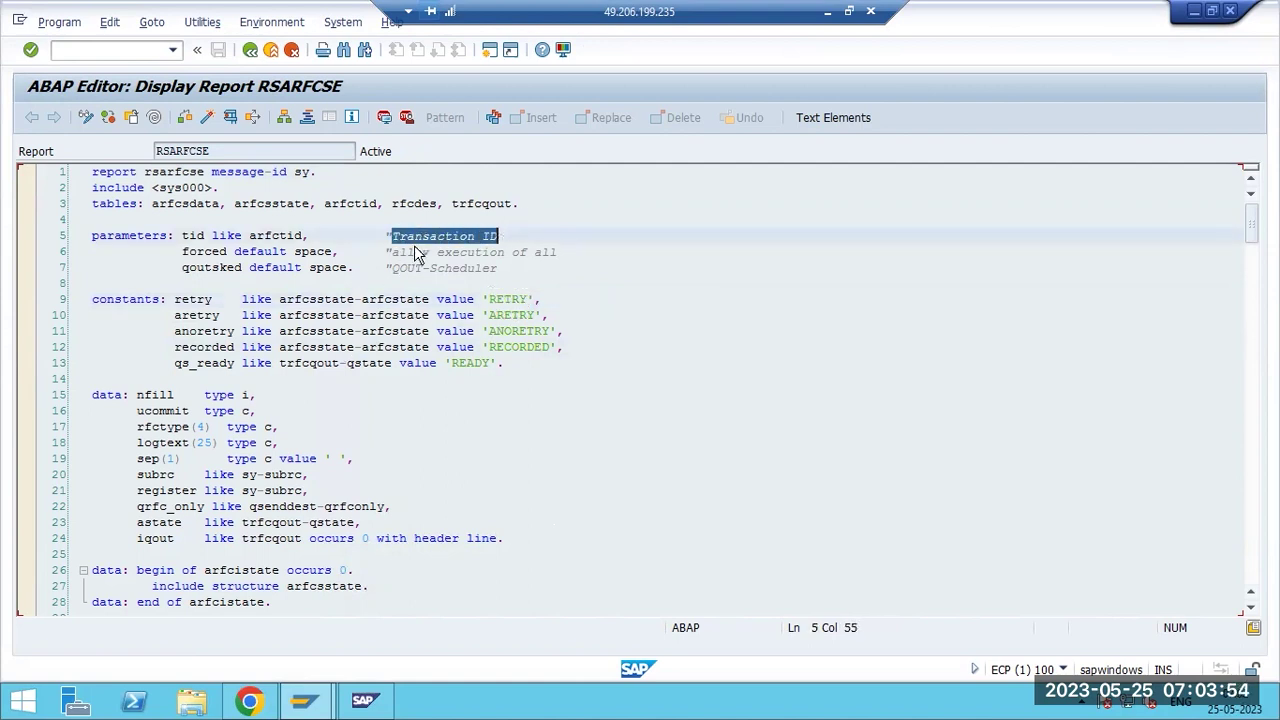
click(415, 252)
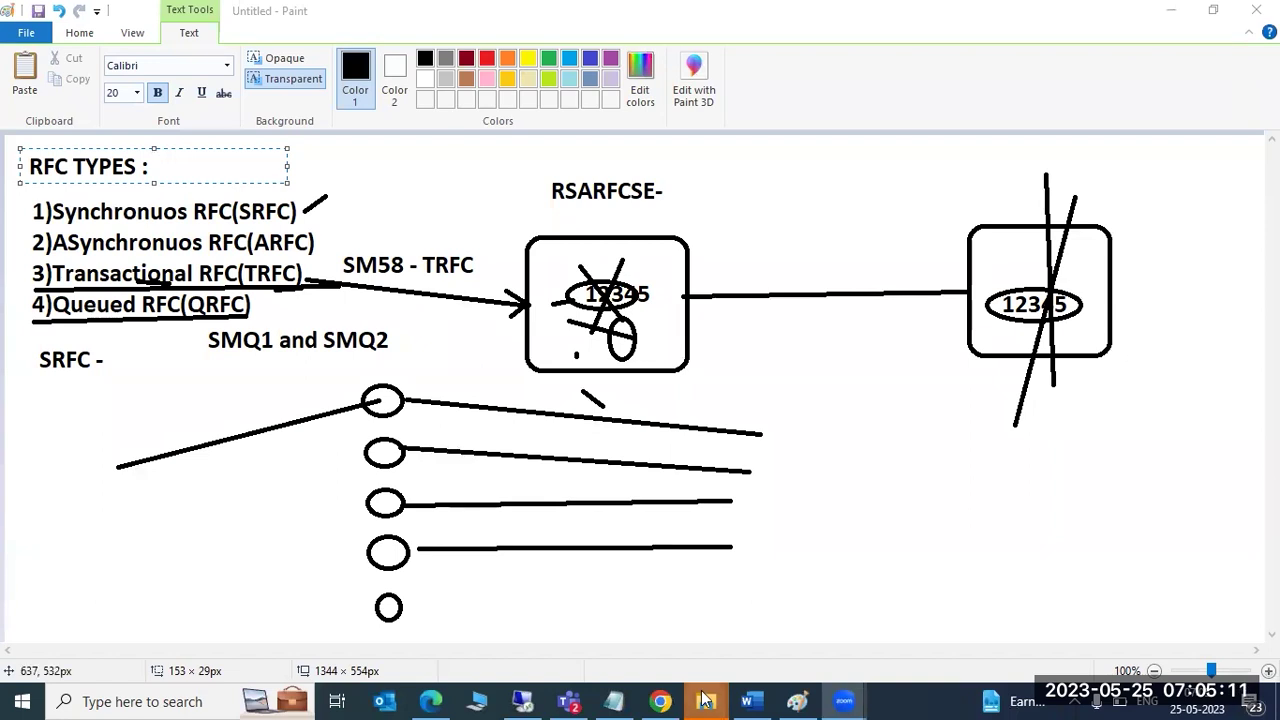
Switch back to the remote SAP session and examine the qRFC and tRFC handling code of report RSARFCSE.
click(517, 699)
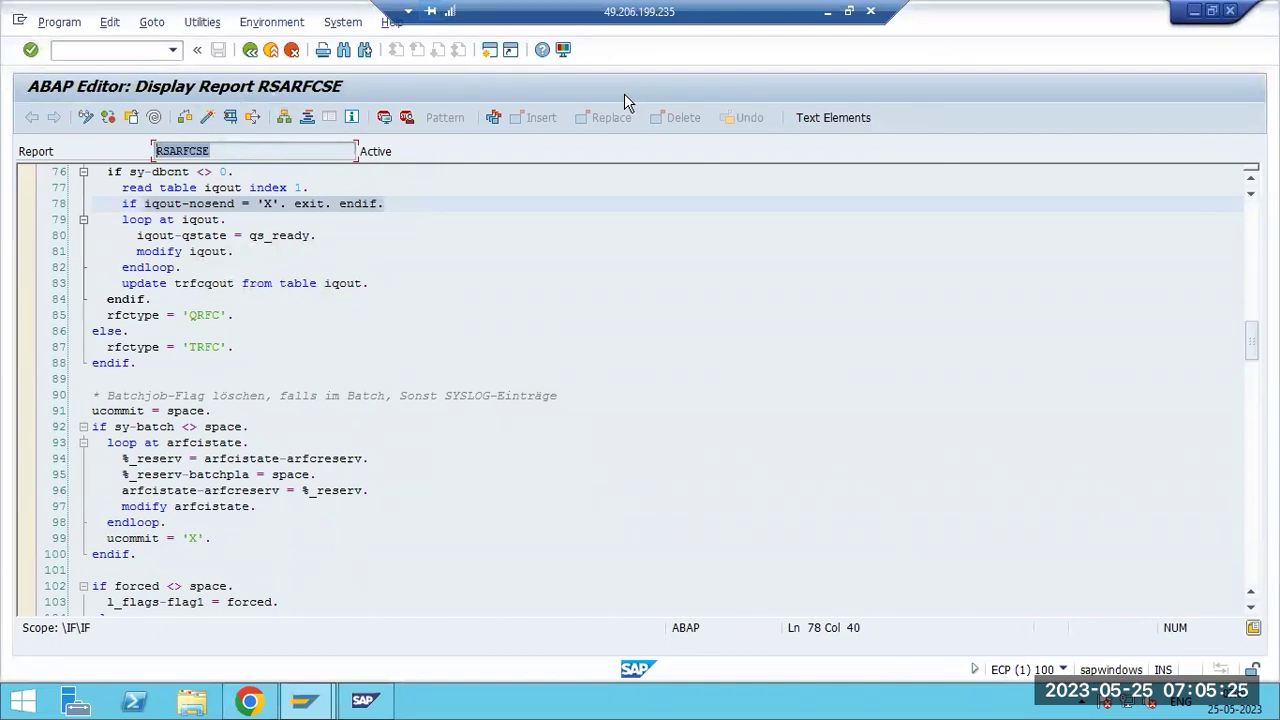
click(120, 205)
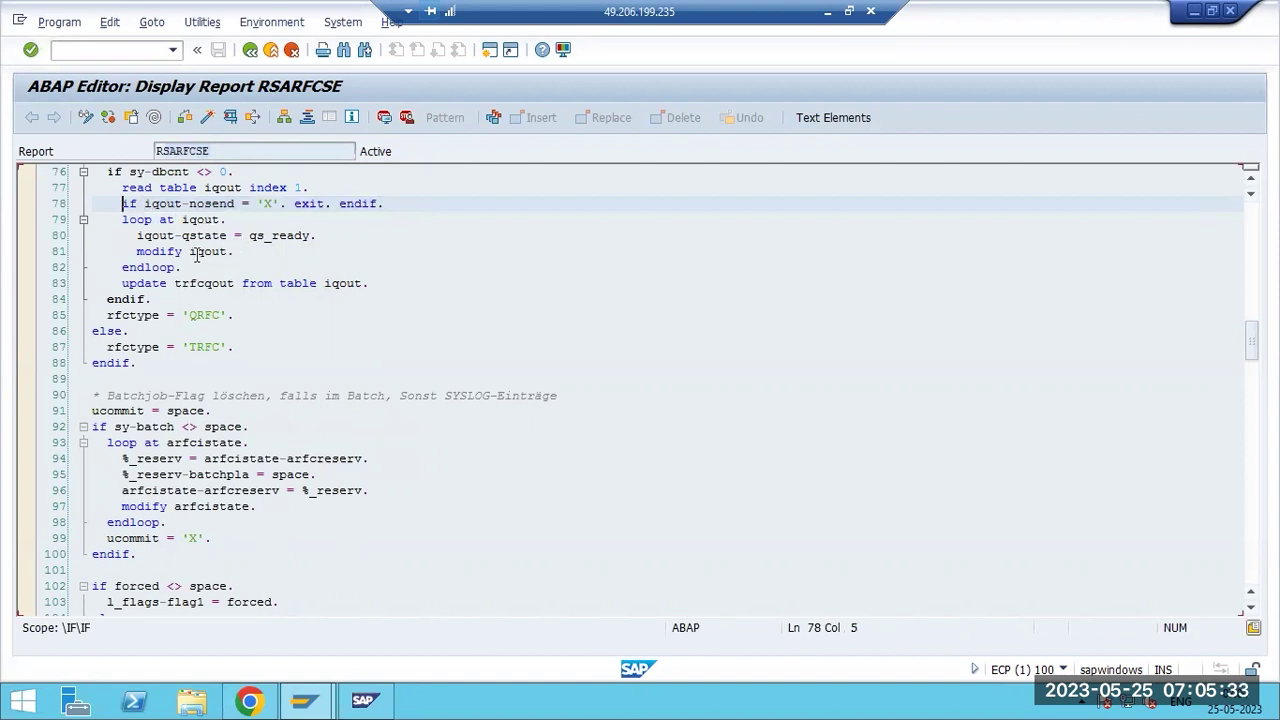
scroll(197, 254, down, 4)
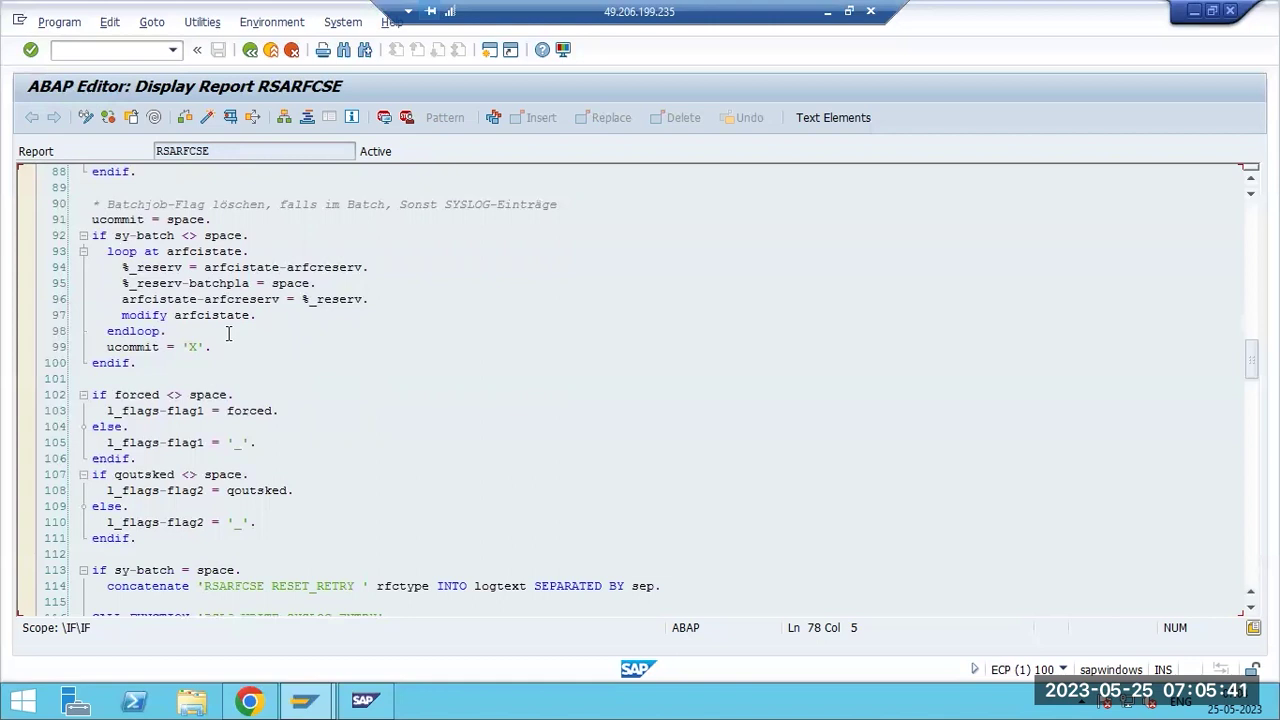
scroll(228, 334, up, 20)
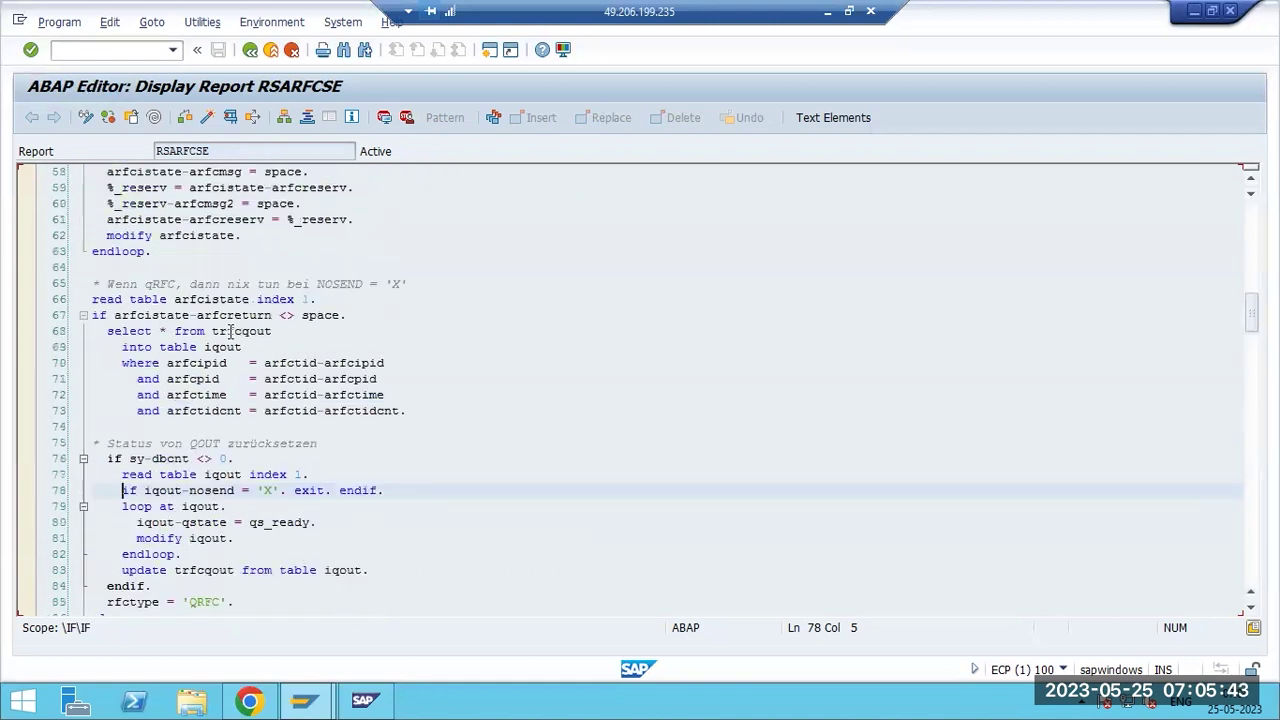
drag(241, 155, 155, 158)
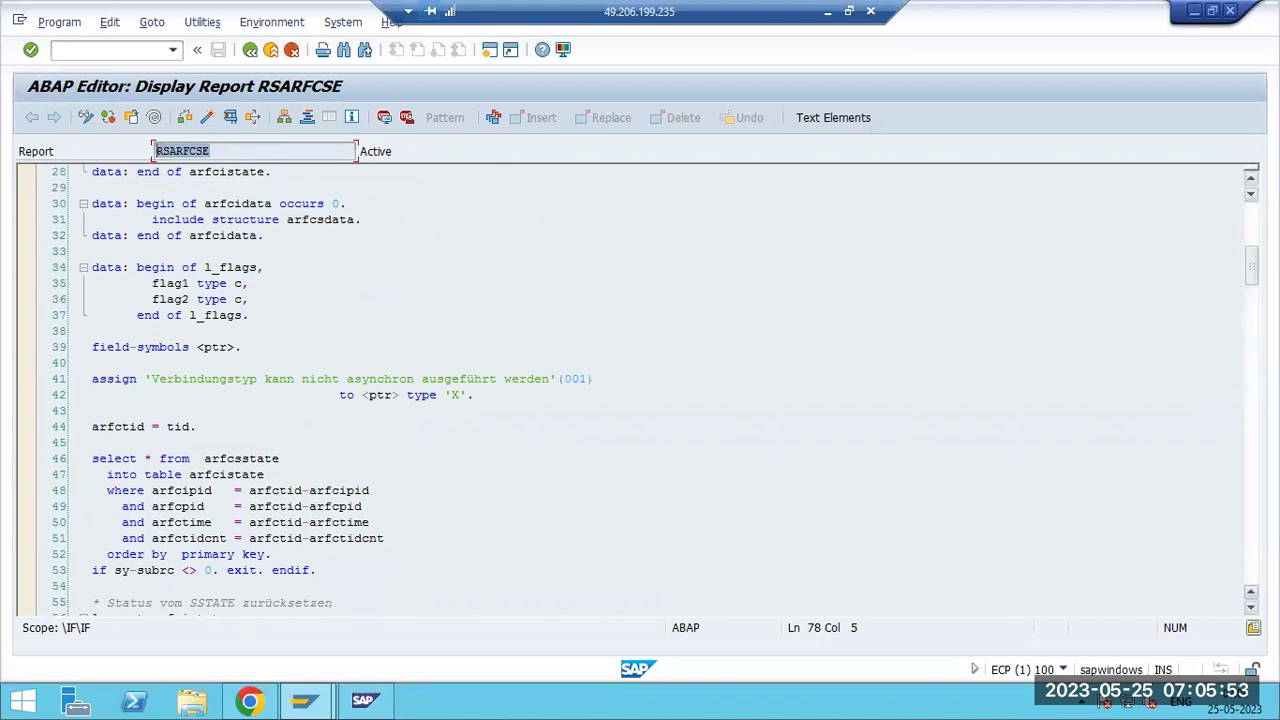
Examine the tables, parameters and constants declared at the beginning of report RSARFCSE and skim the code below them.
scroll(1206, 234, up, 9)
drag(113, 204, 213, 205)
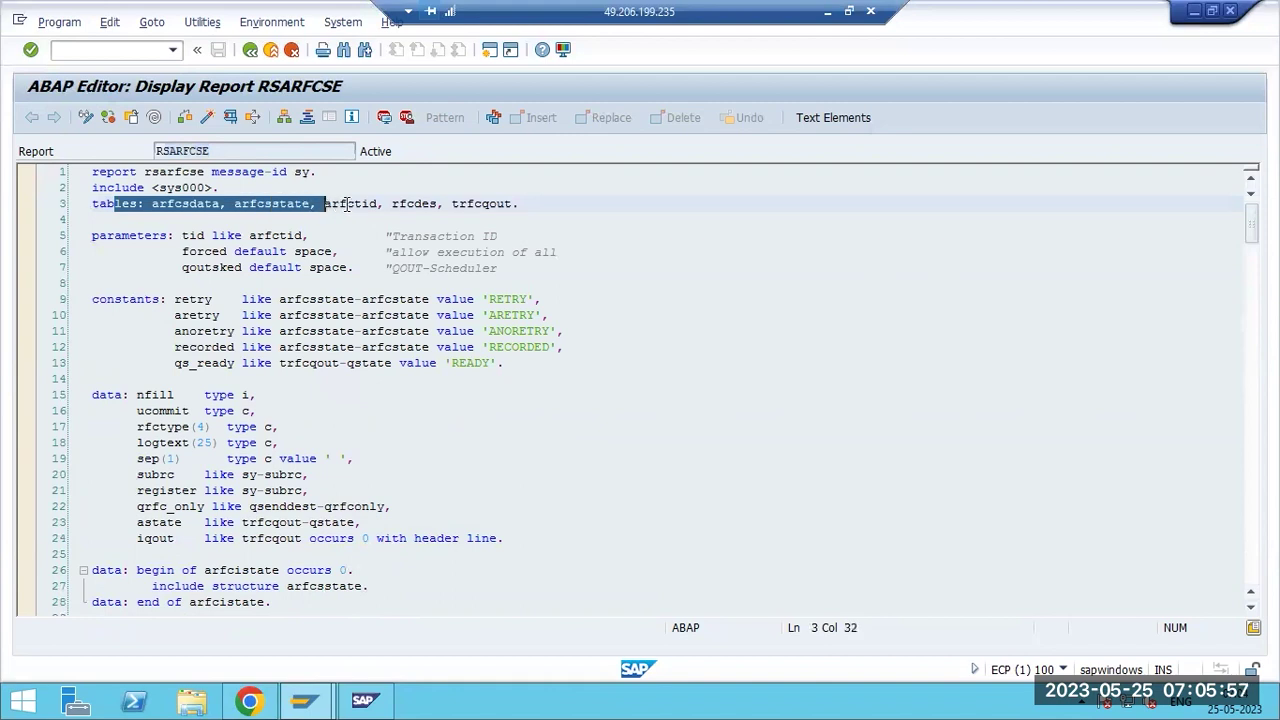
drag(368, 205, 440, 204)
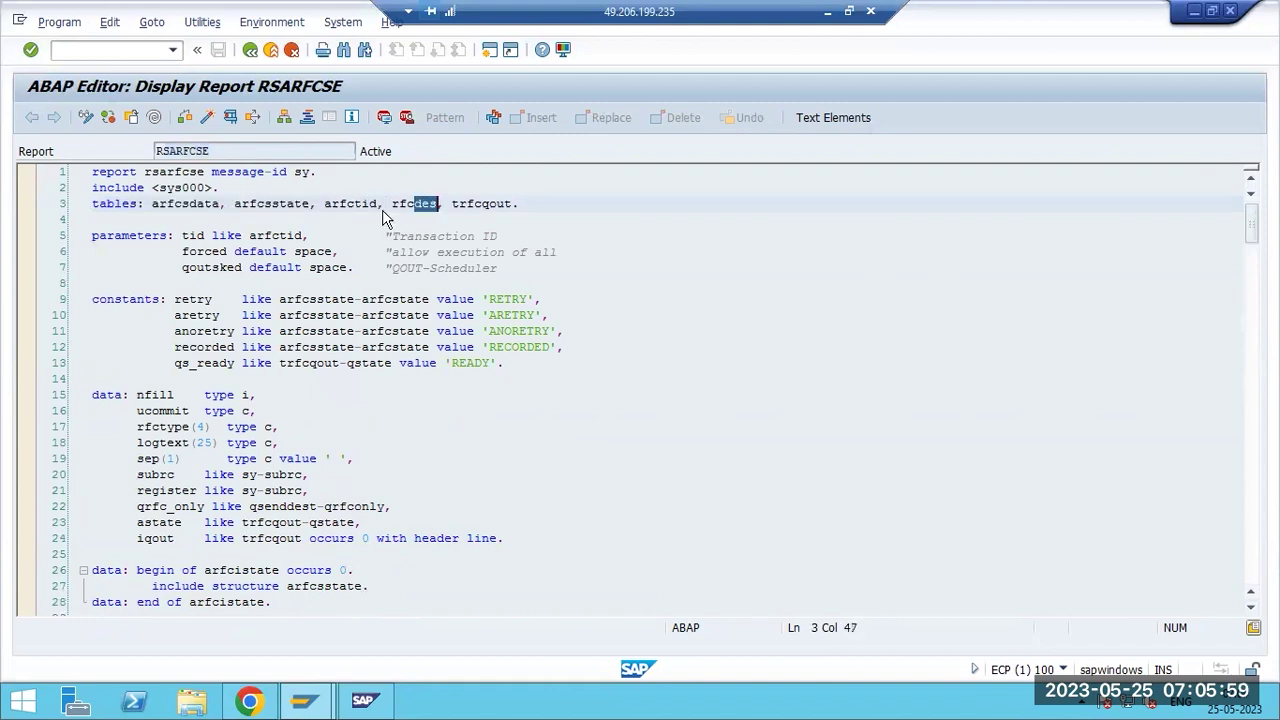
drag(183, 206, 541, 271)
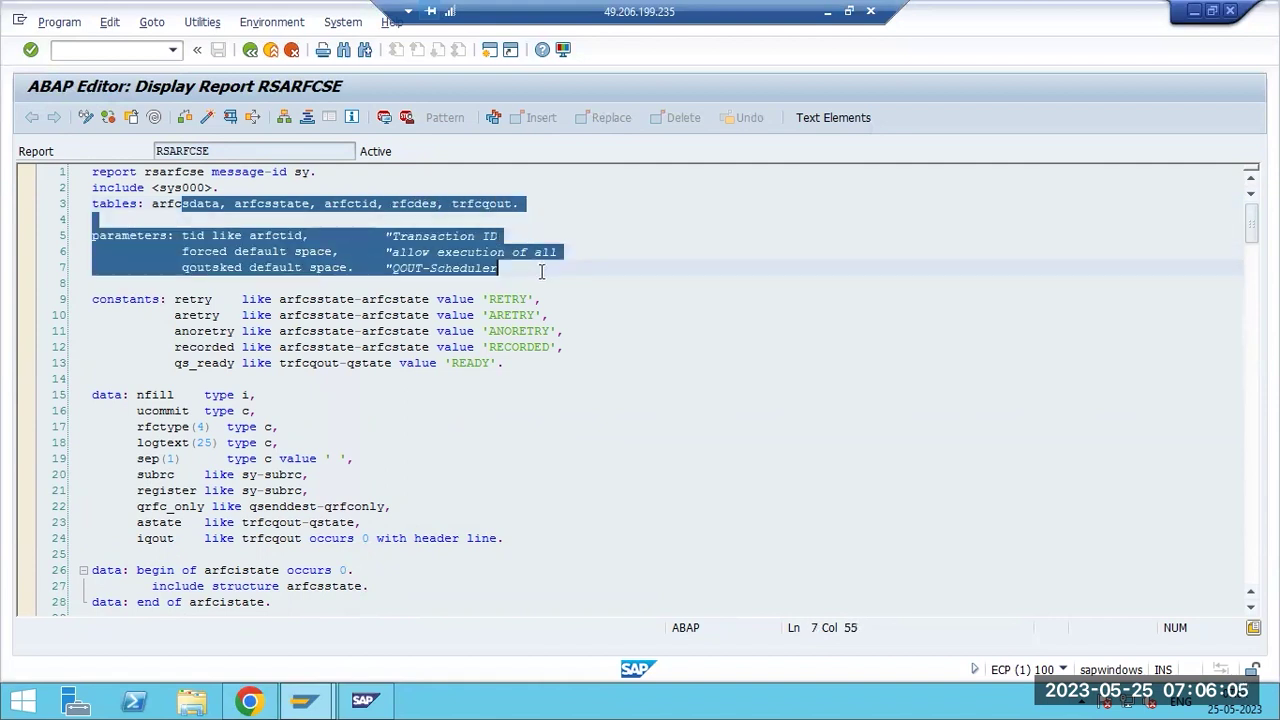
click(281, 300)
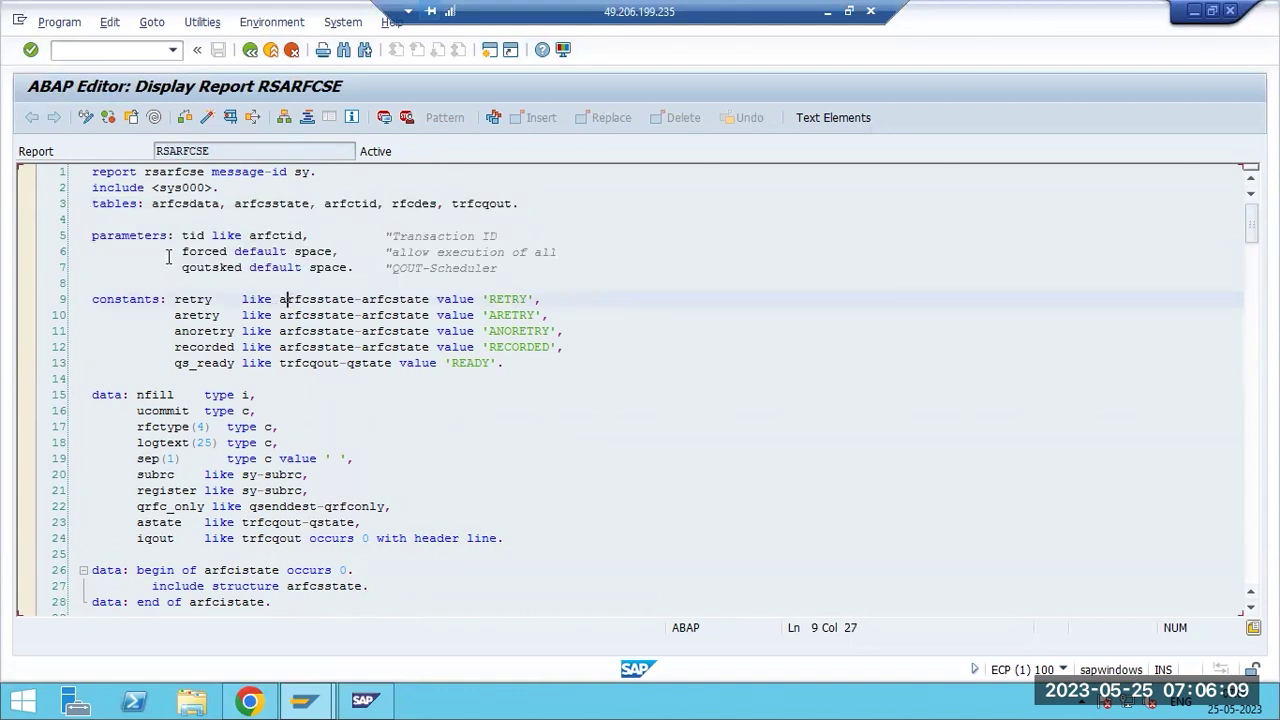
scroll(243, 490, down, 11)
scroll(243, 490, down, 8)
scroll(243, 490, up, 19)
Look at the RFC types diagram in Paint and return to the remote SAP session.
click(827, 11)
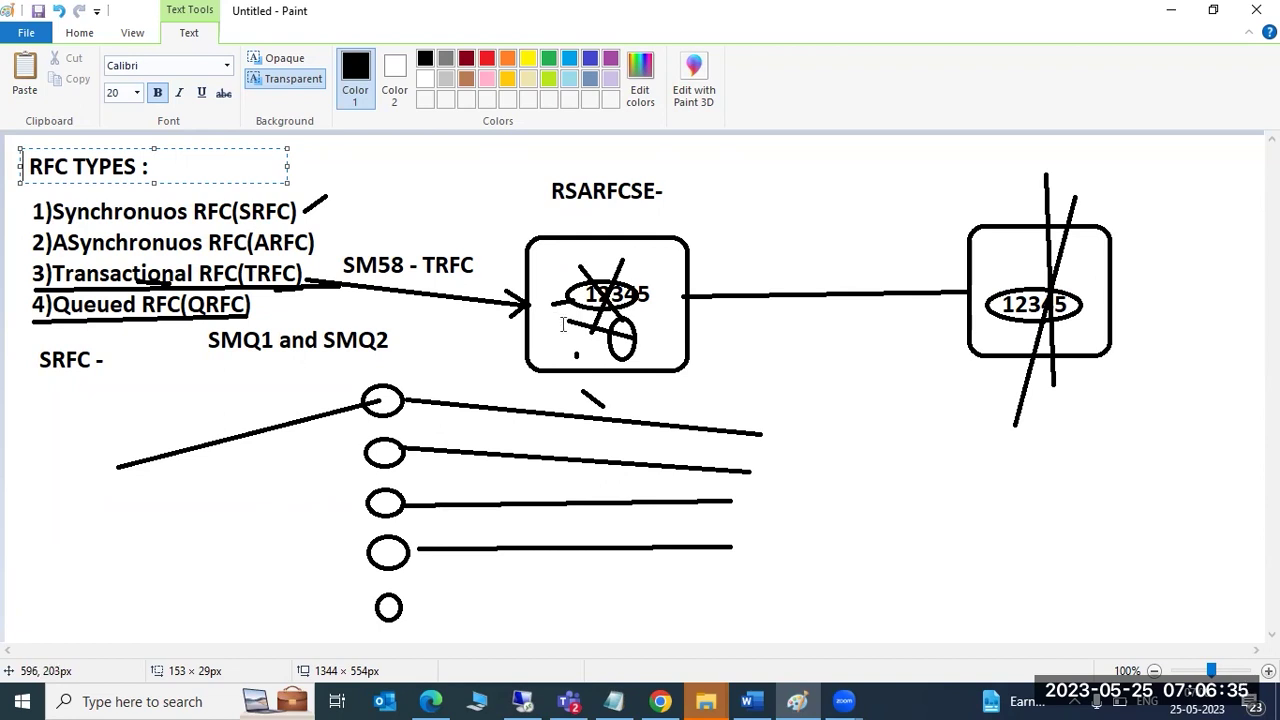
mouse_move(515, 699)
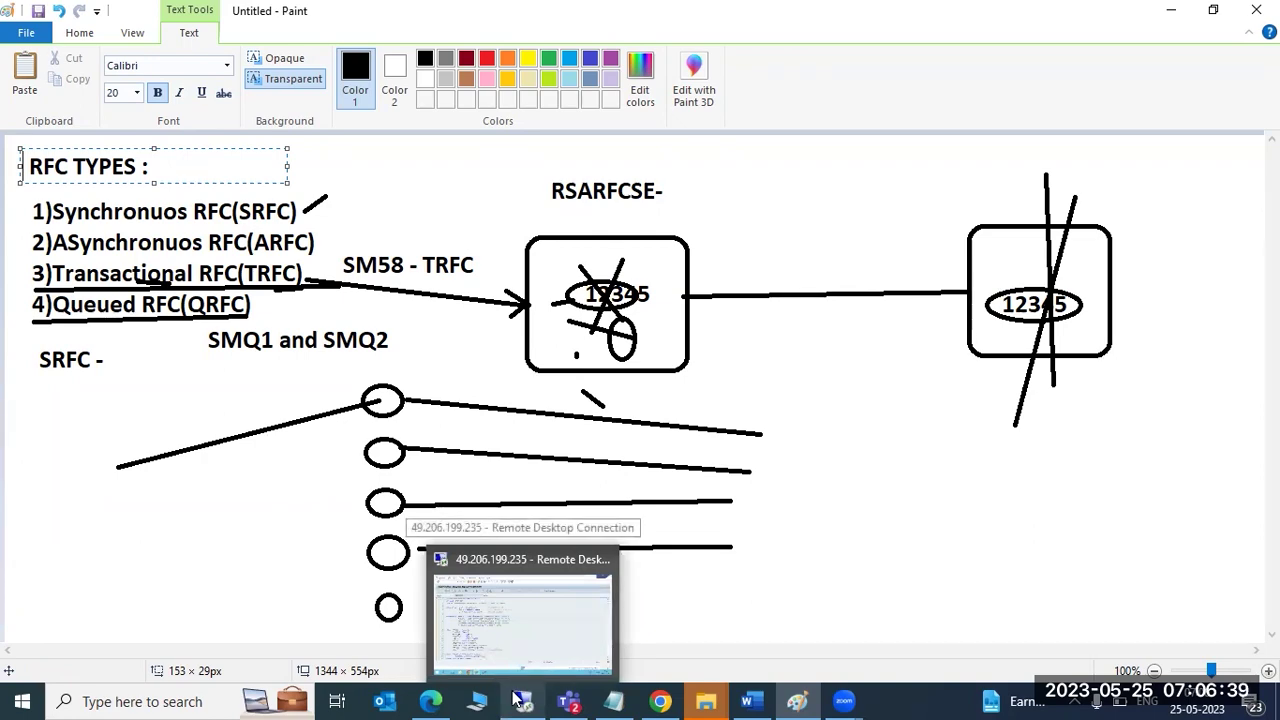
click(518, 610)
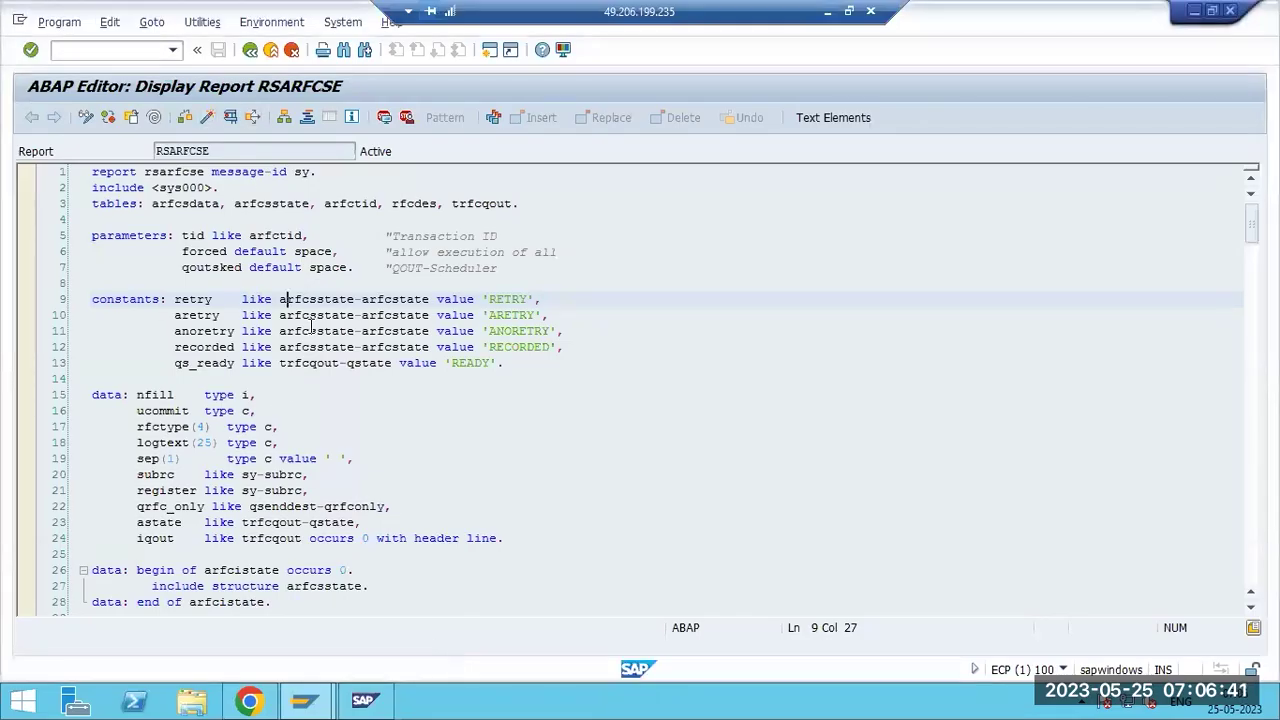
Execute program RSARFCSE with the TID left blank and return to the SAP Easy Access screen.
key(F3)
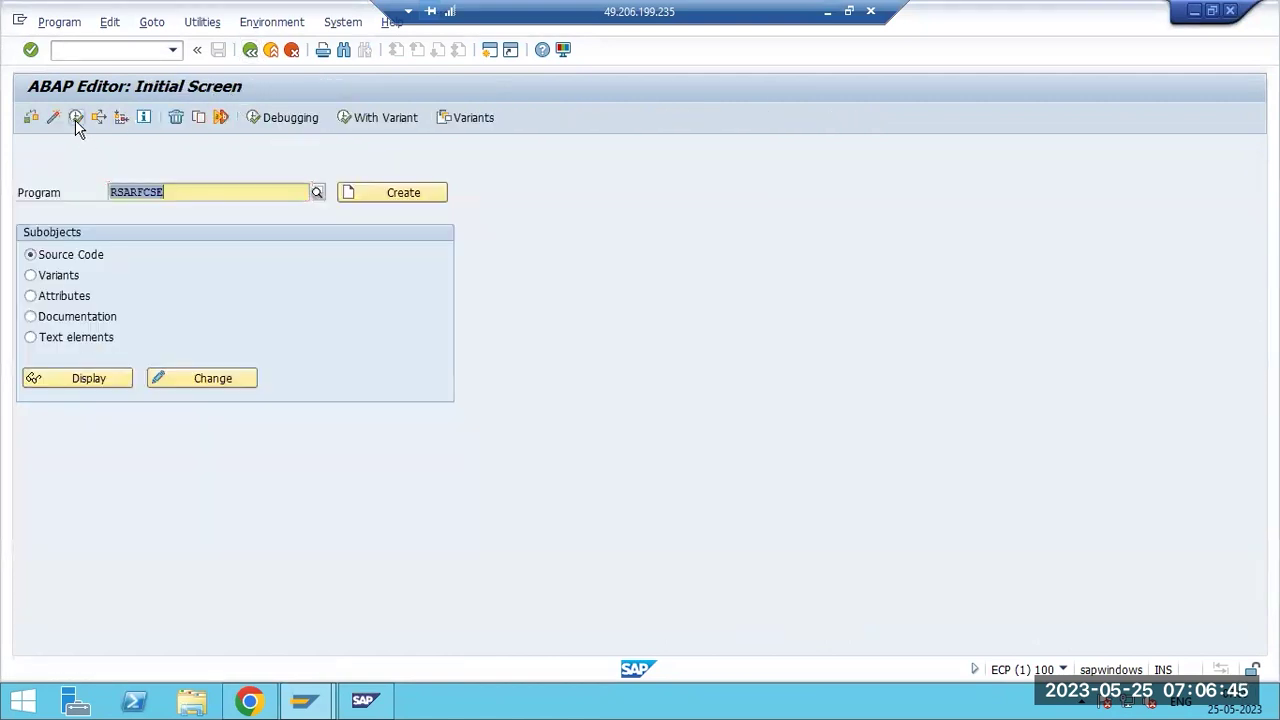
click(76, 117)
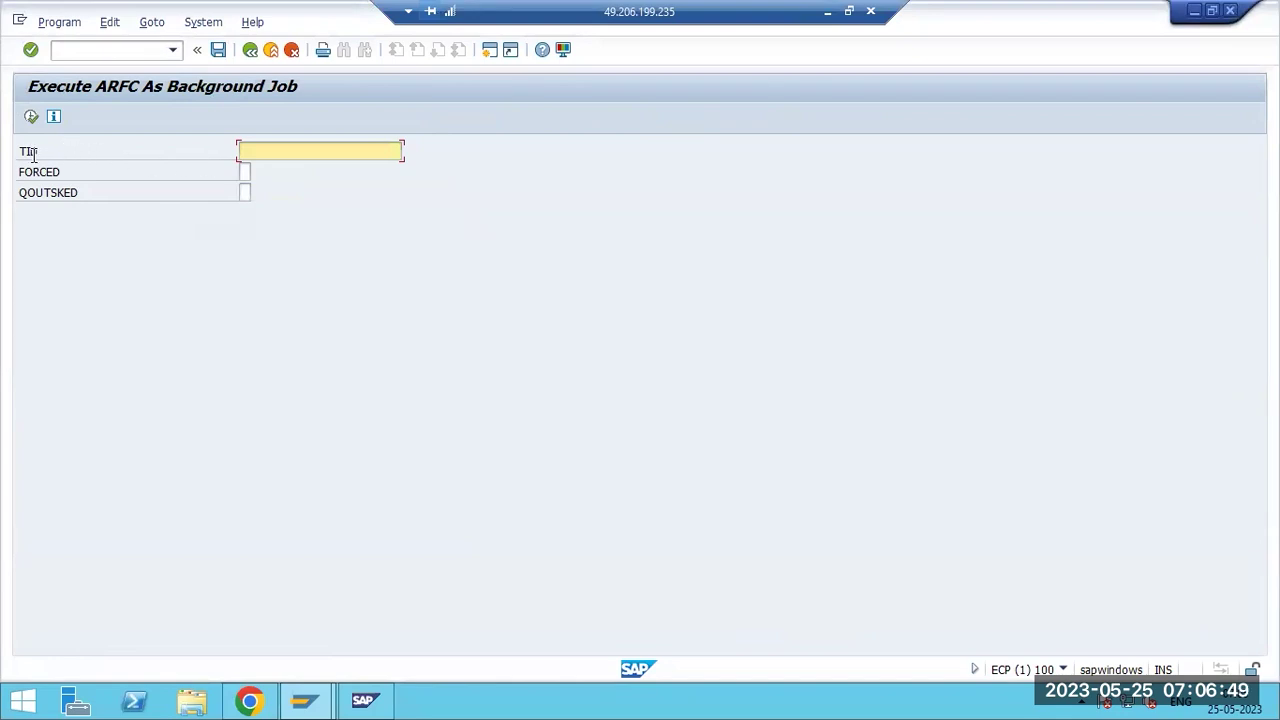
click(33, 152)
click(31, 119)
key(F3)
key(F3)
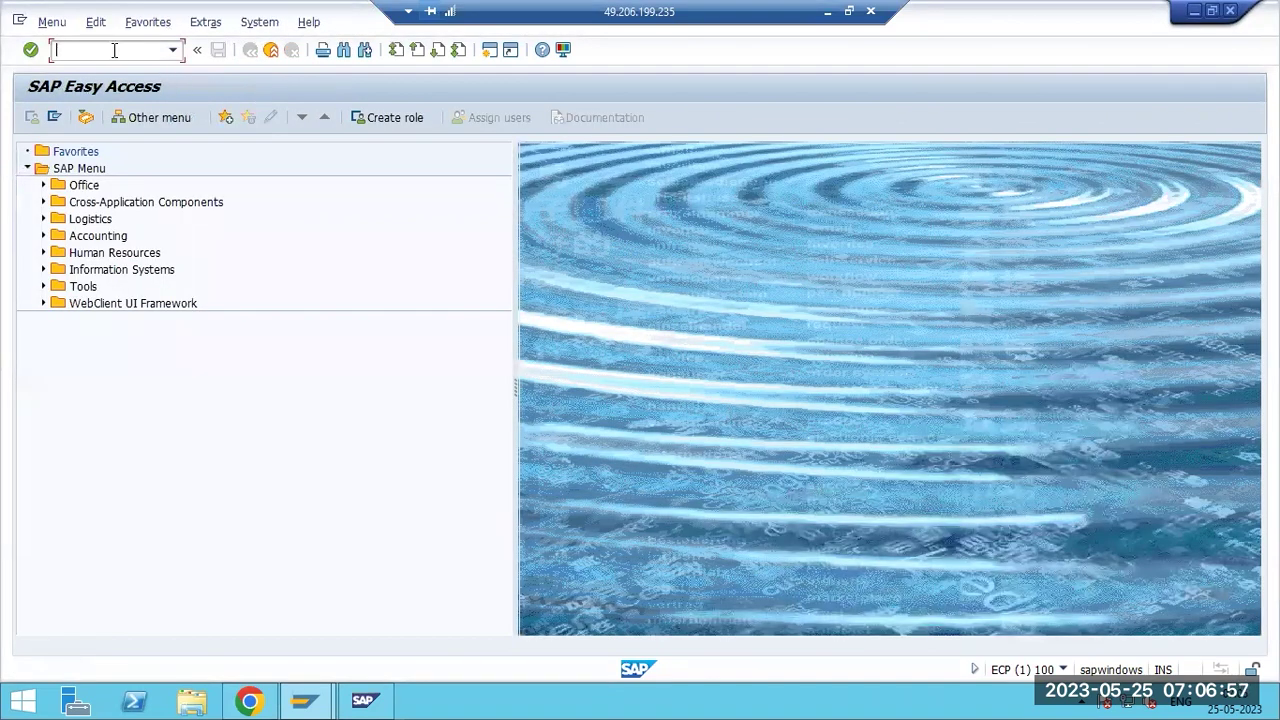
Open transaction SM58 and list the transactional RFC entries with the display period and user name cleared.
text(sm58)
key(Return)
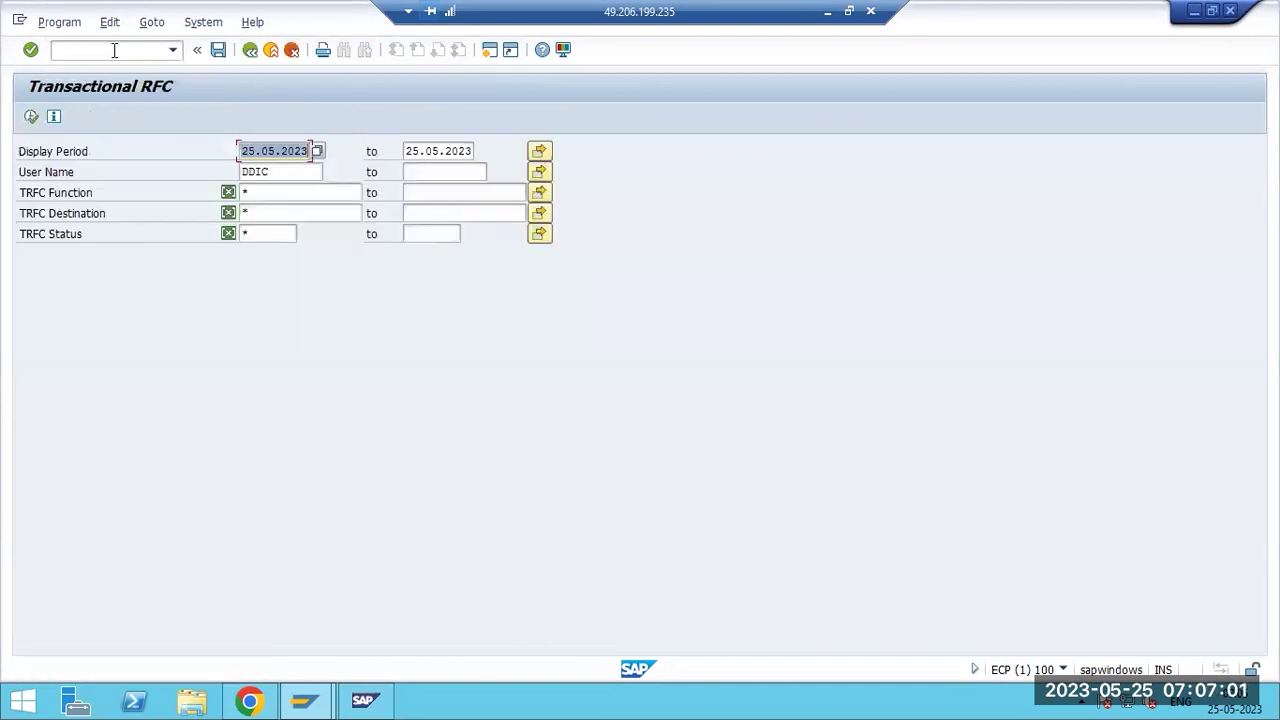
key(Delete)
key(Tab)
key(Delete)
key(Tab)
key(Tab)
key(Delete)
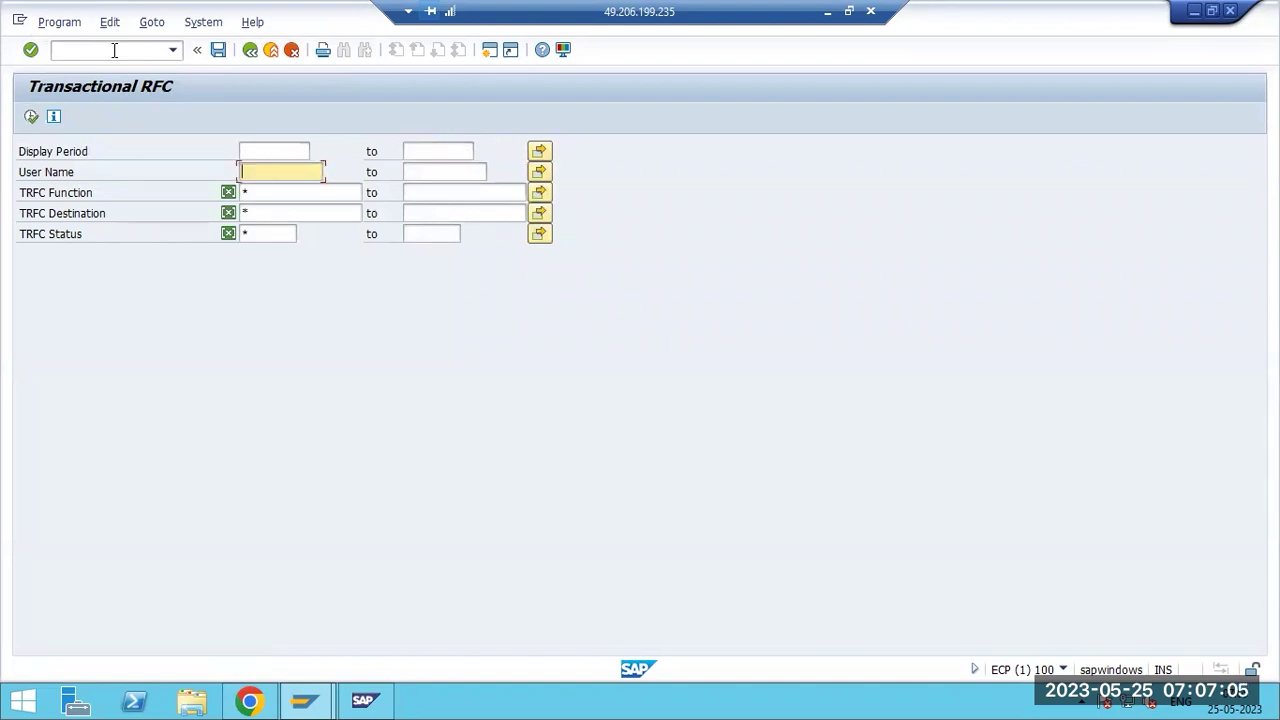
click(58, 212)
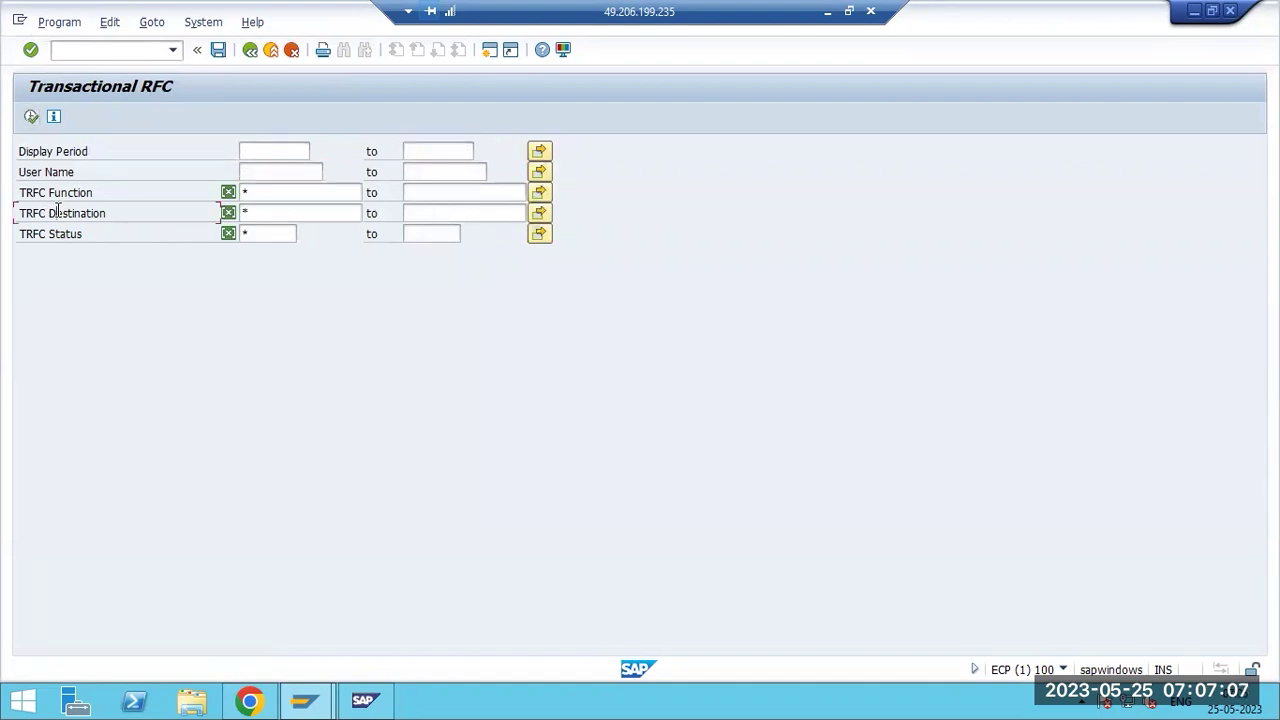
click(32, 117)
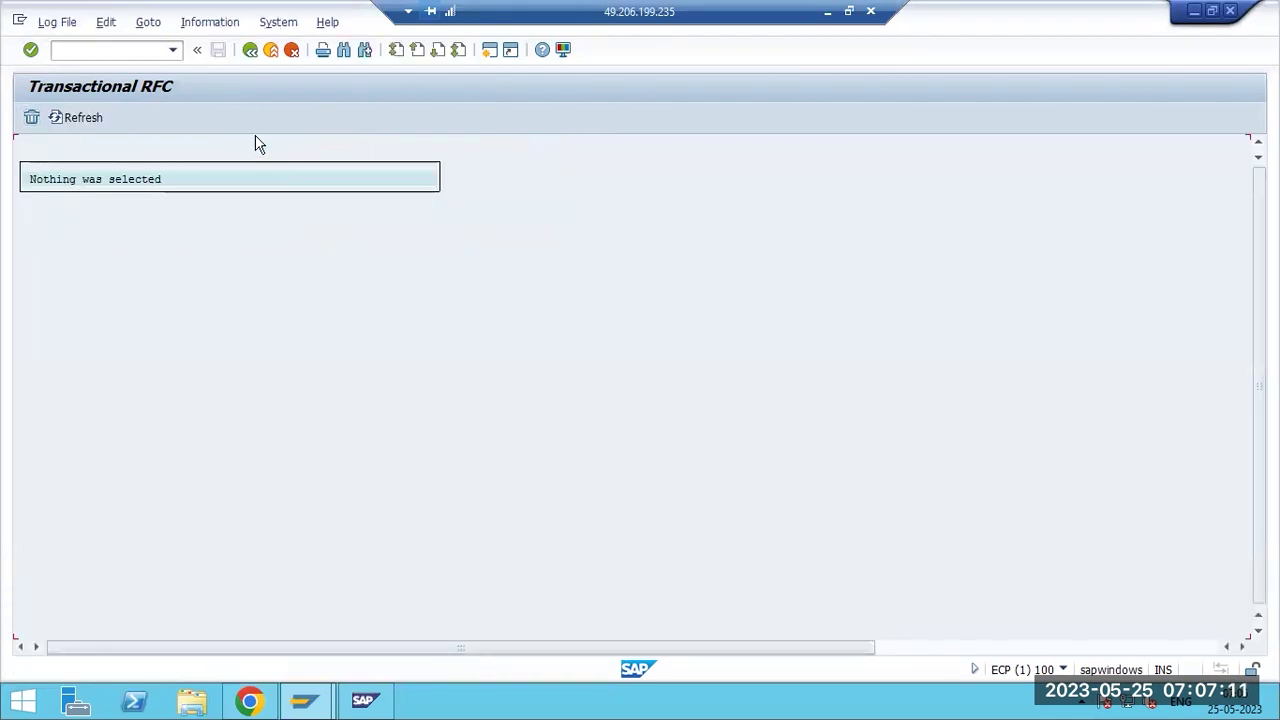
Go back to SAP Easy Access and reopen the Transactional RFC selection screen with transaction SM58.
key(F3)
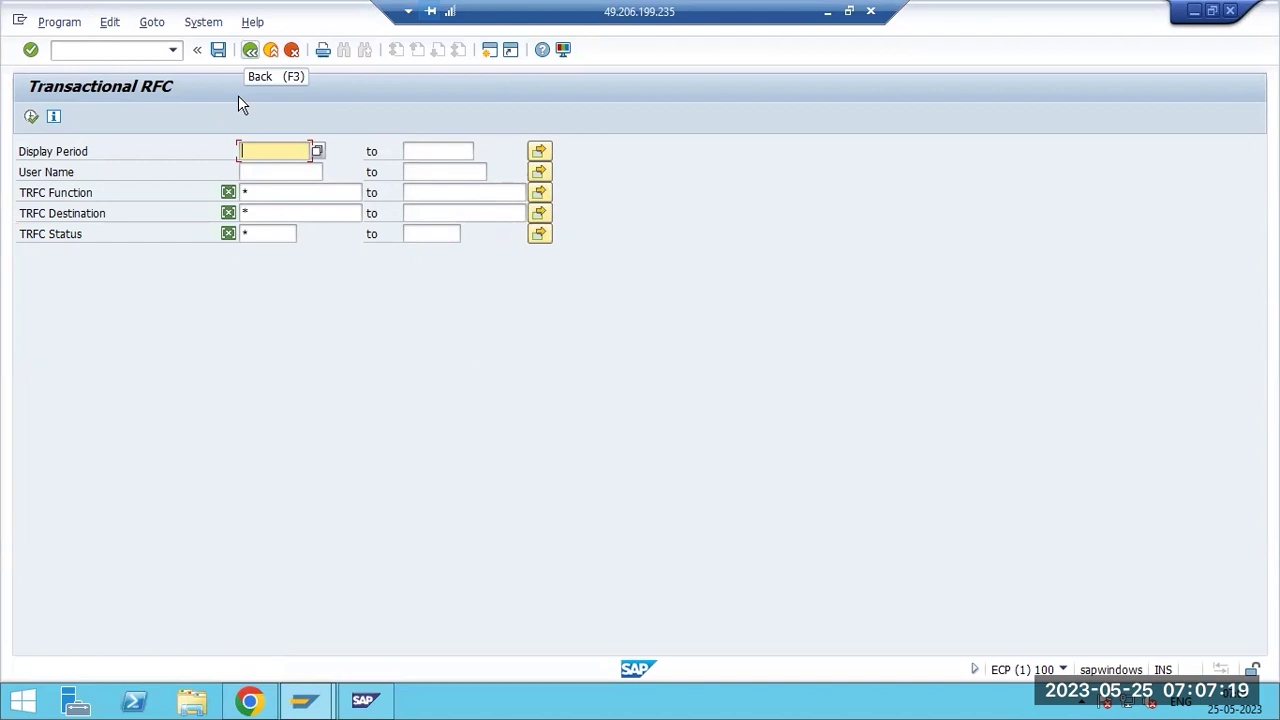
key(F3)
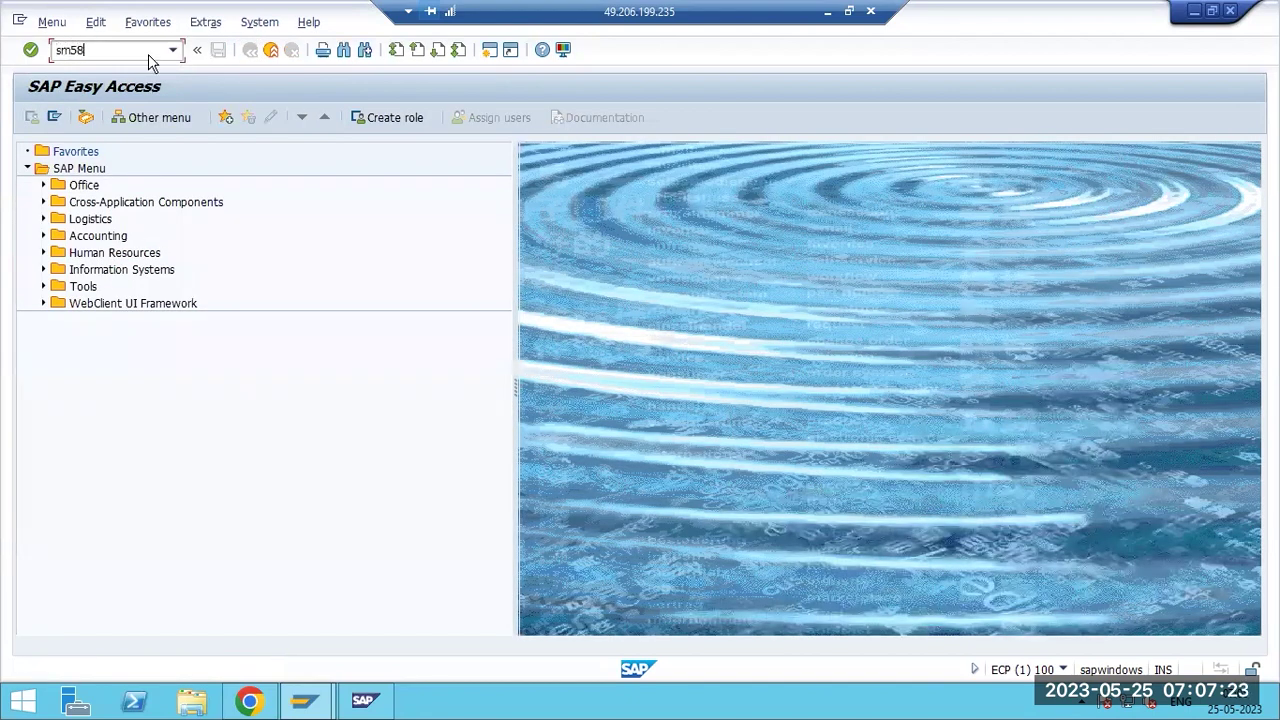
key(Return)
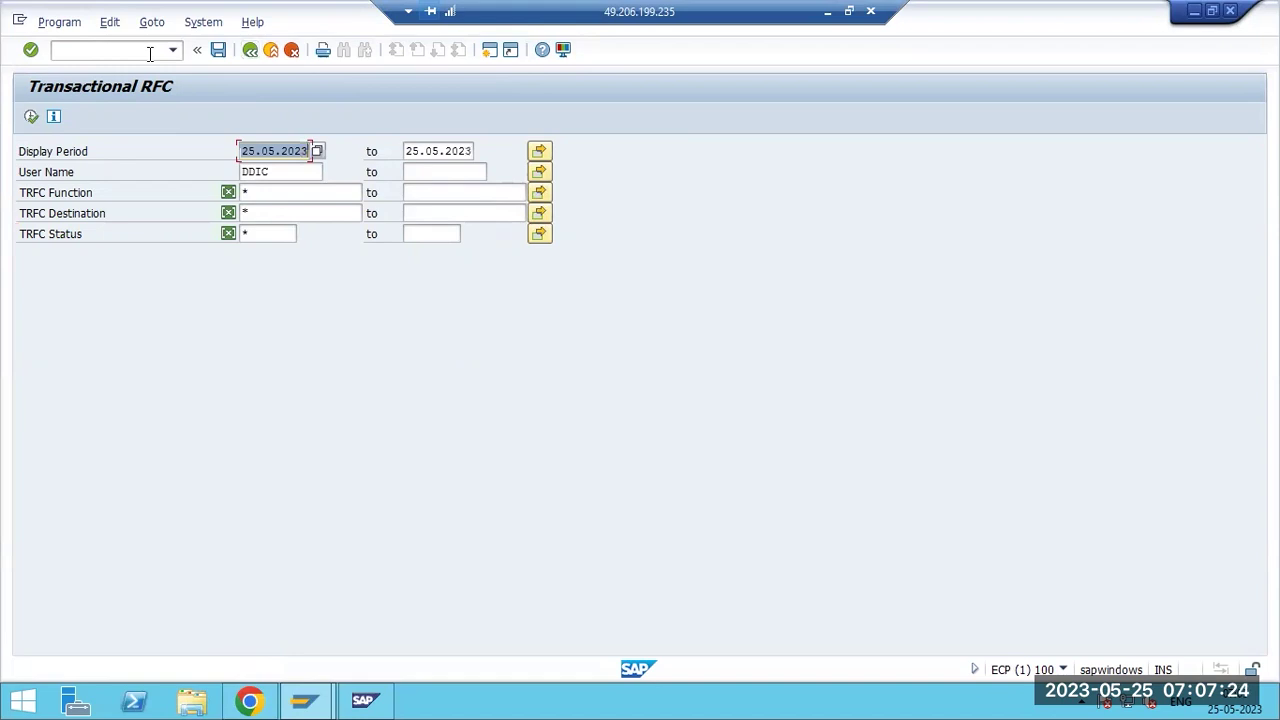
List the transactional RFC entries for 25.05.2023 with the user name cleared, list them once more, and return to SAP Easy Access.
double_click(297, 169)
key(Delete)
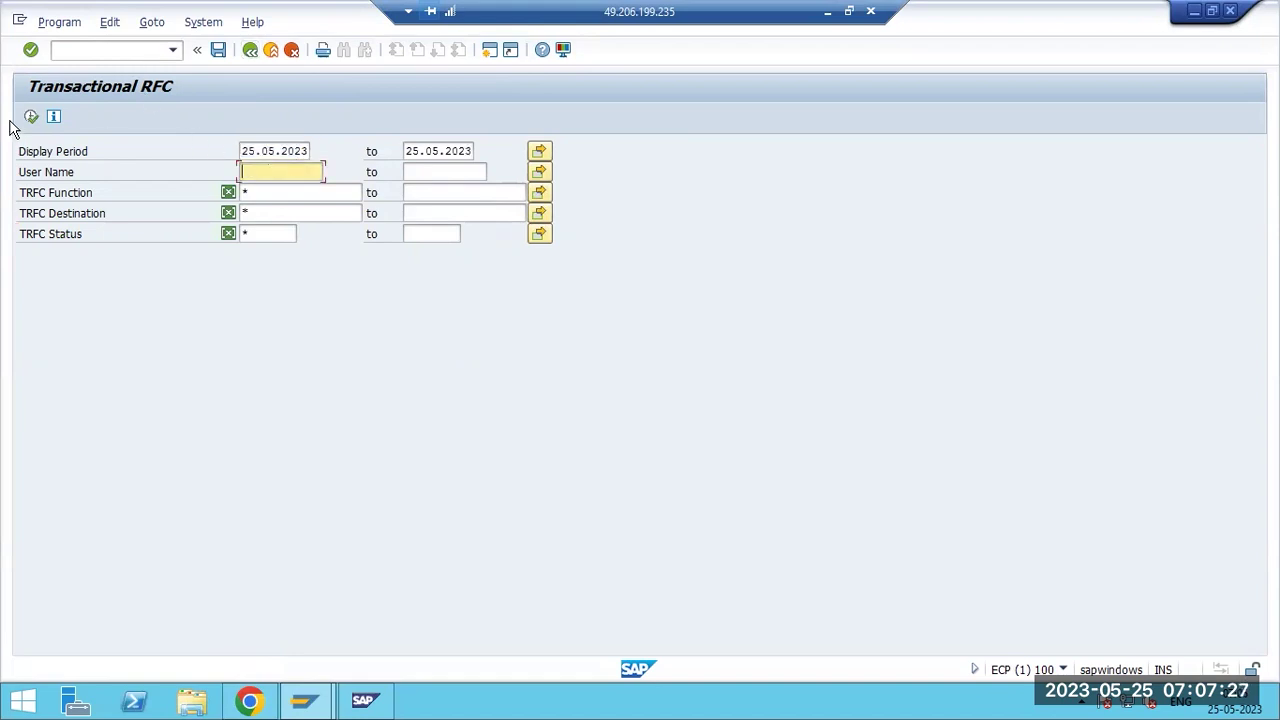
click(33, 119)
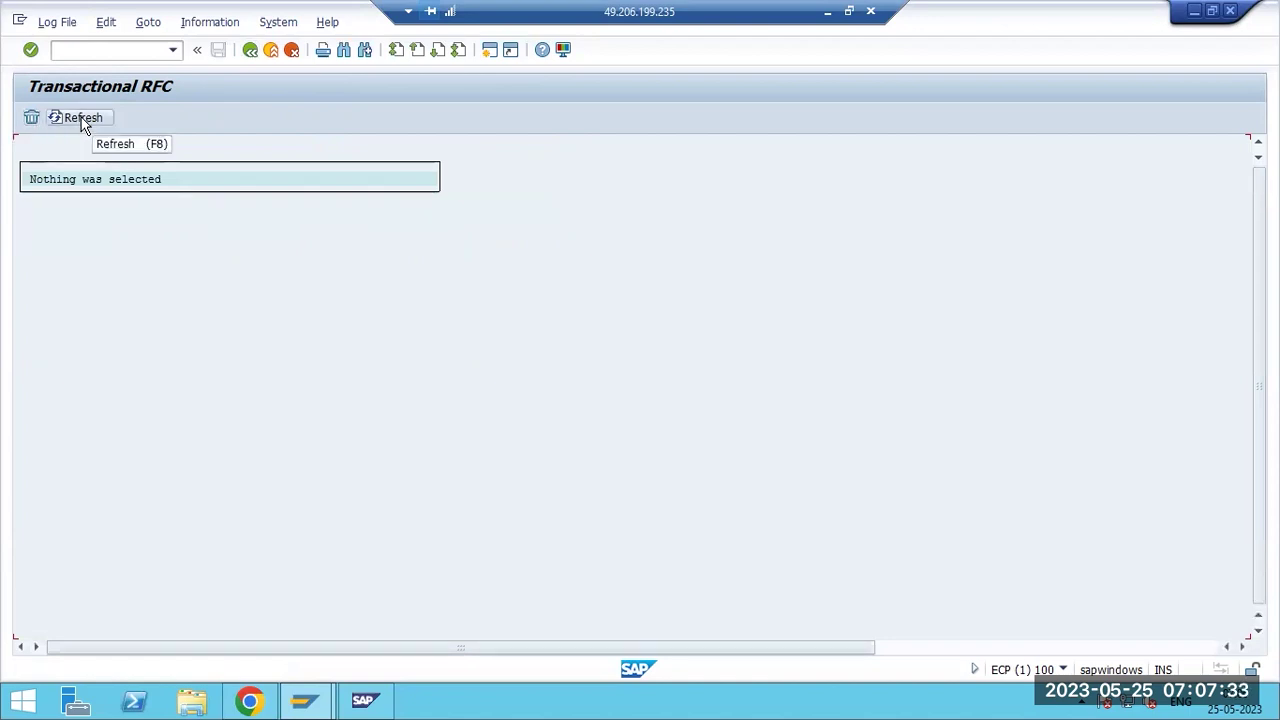
key(F3)
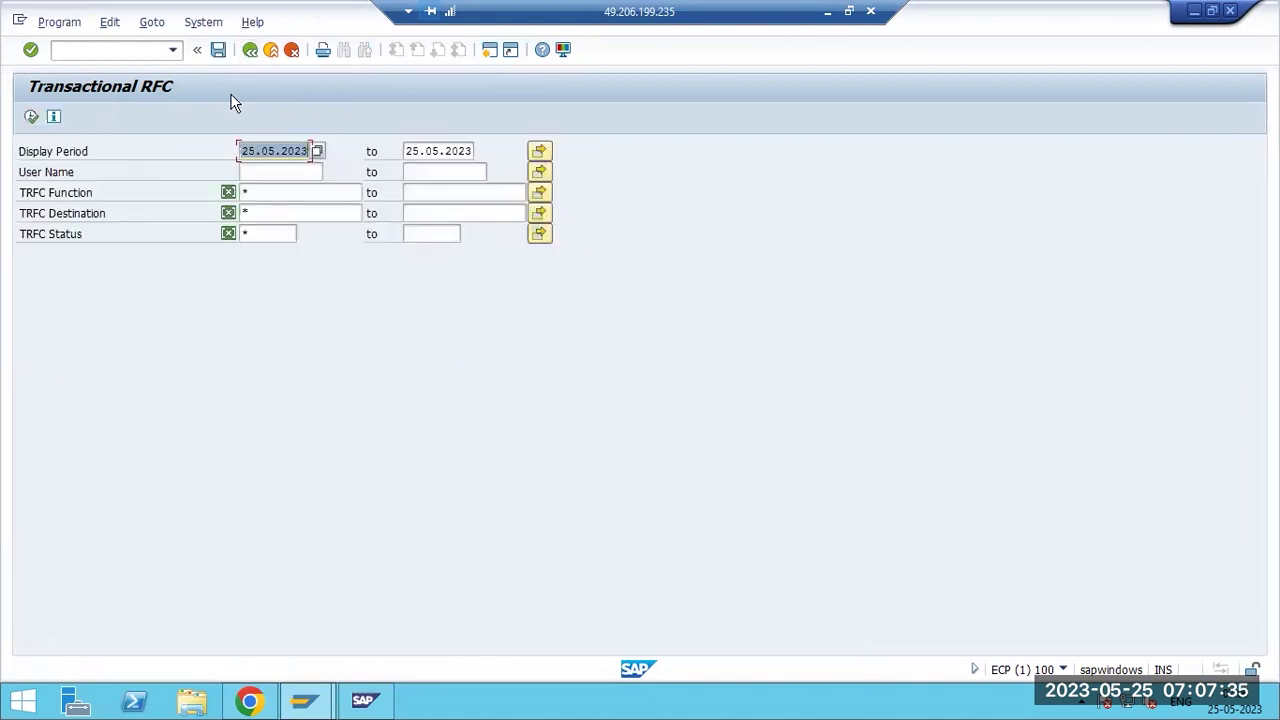
click(31, 116)
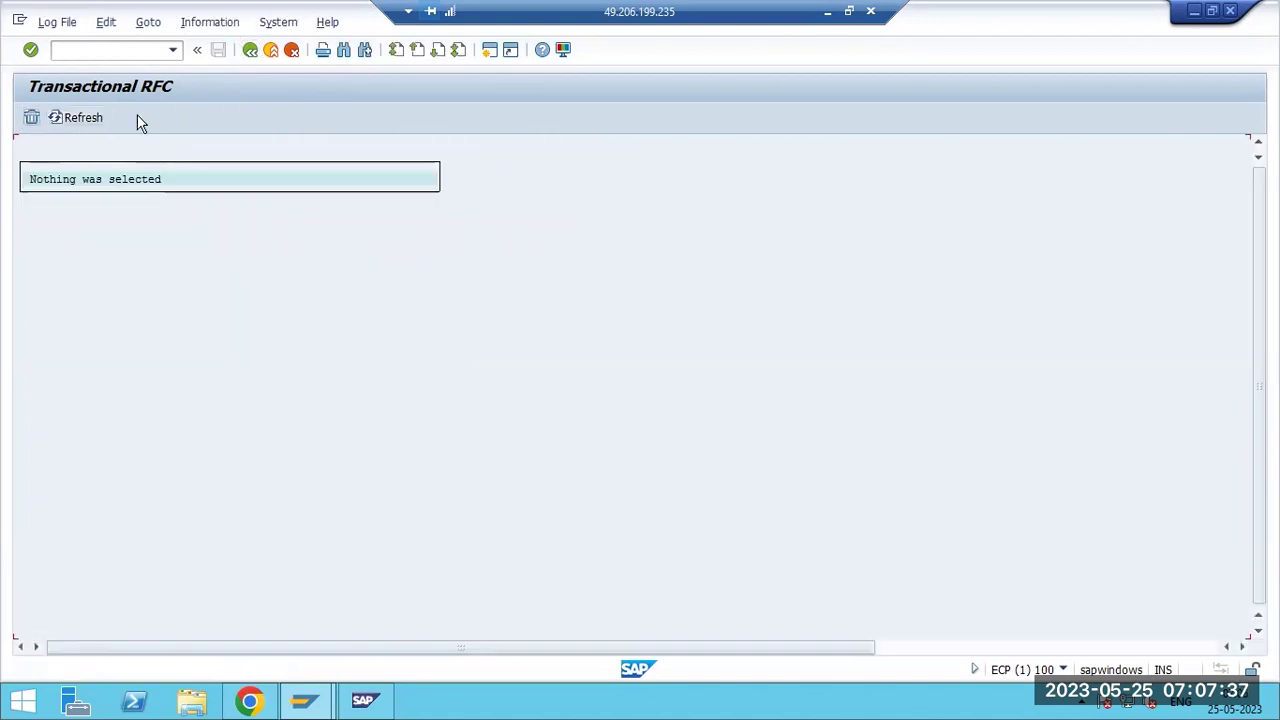
key(F3)
key(F3)
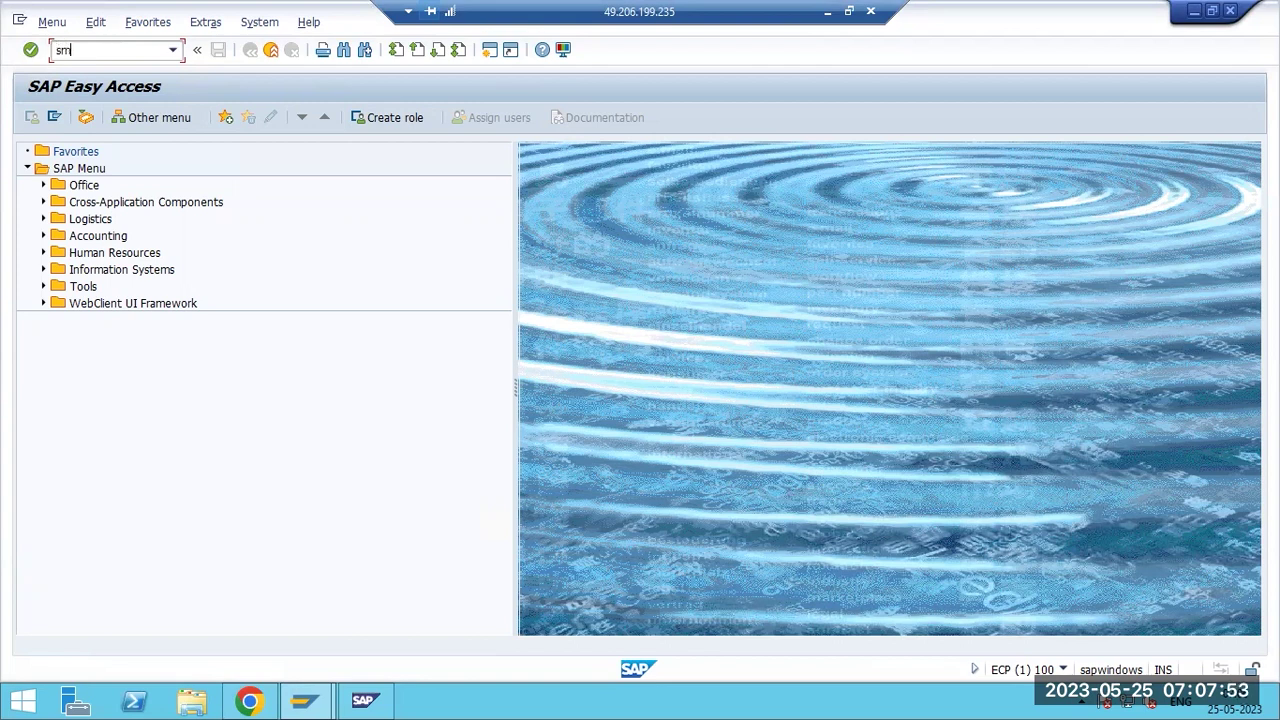
Open the ABAP Dictionary initial screen with transaction SE11.
key(BackSpace)
text(se11)
key(Return)
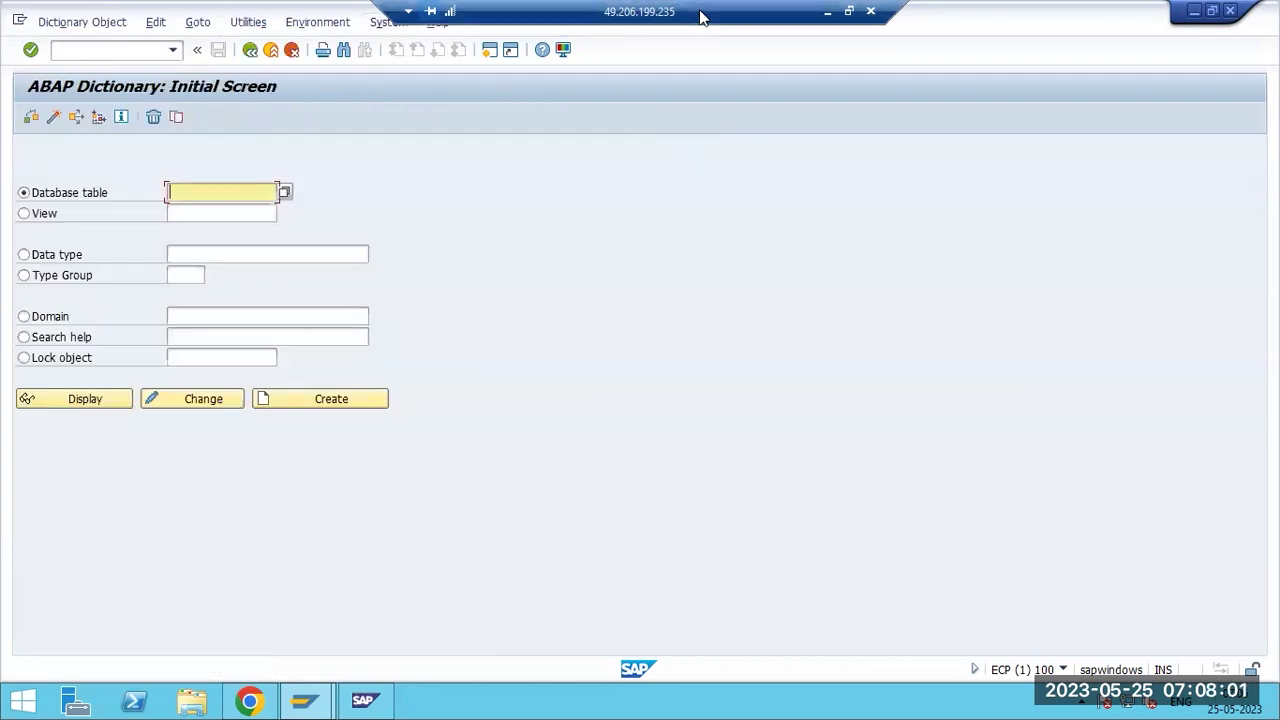
Switch to Paint and add the note "SE11-SE16 - fpor viewing the tables data" beneath the receiving system's 12345 box.
click(827, 11)
drag(822, 388, 1208, 576)
text(SE1)
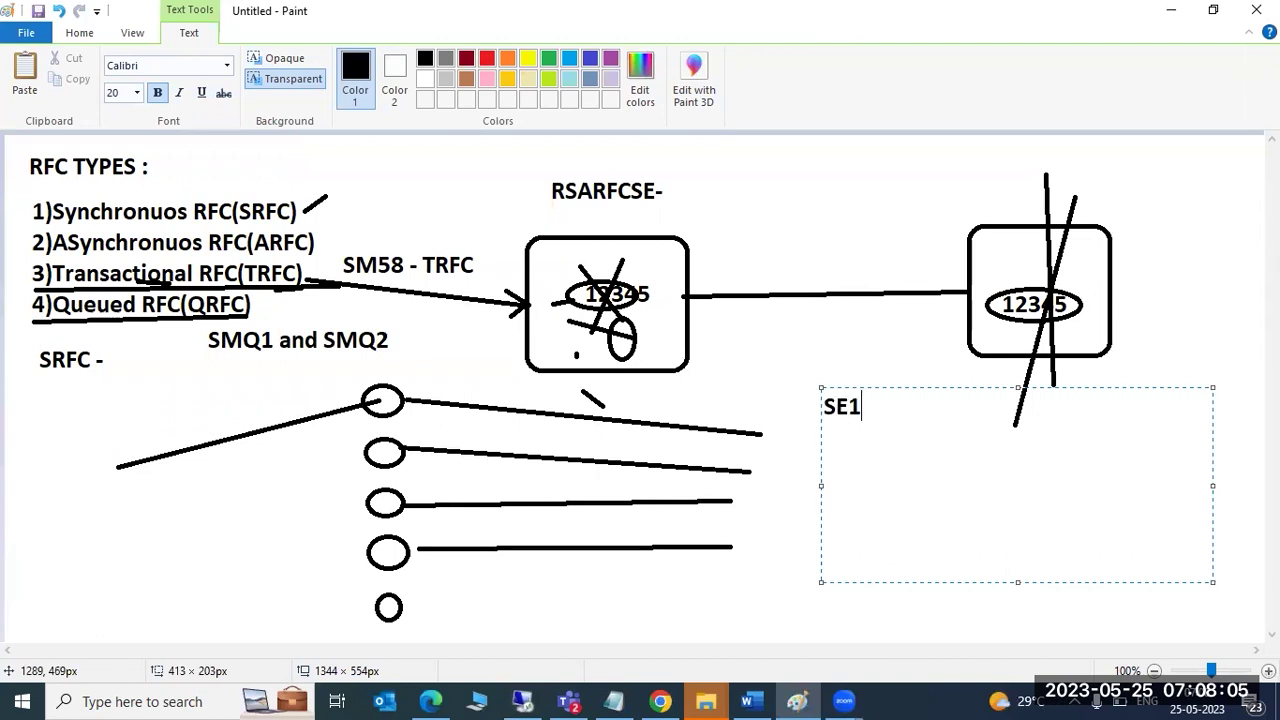
text(1-SE16 - )
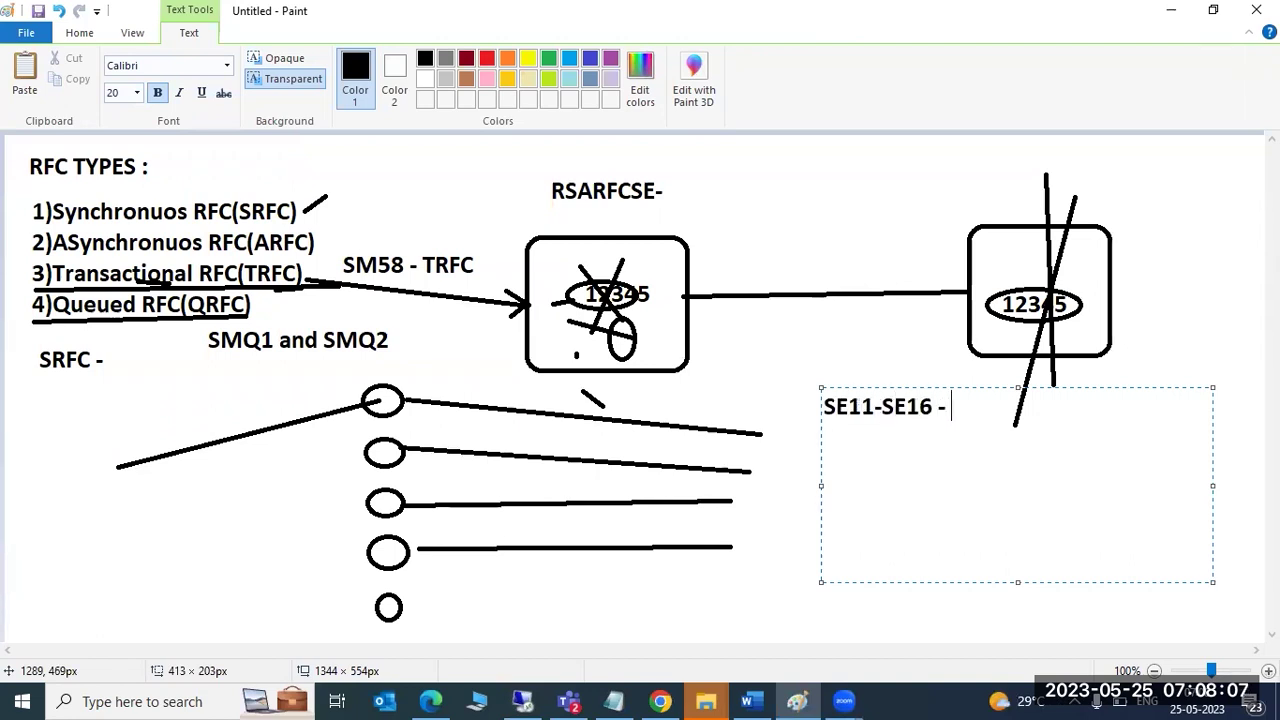
text(fpor viewing the tables data)
key(Return)
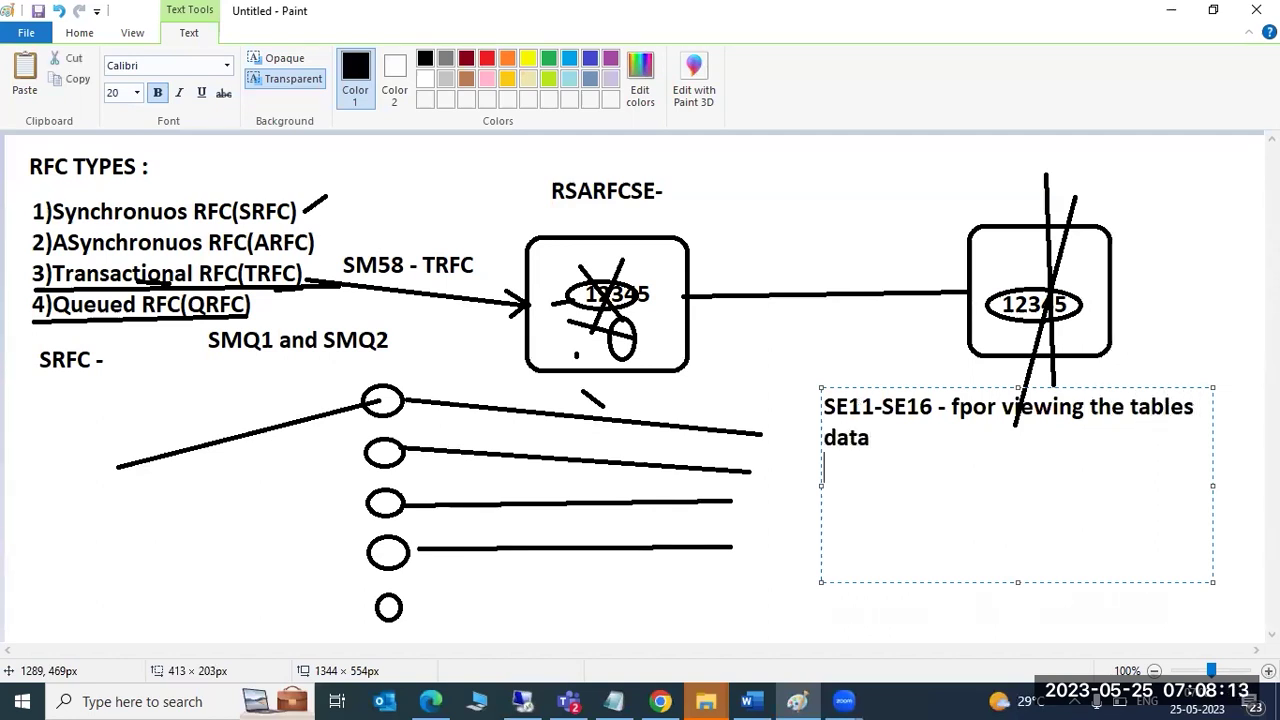
In the remote SAP session, display table USR02 with its entries from the ABAP Dictionary, and return to SAP Easy Access.
click(522, 701)
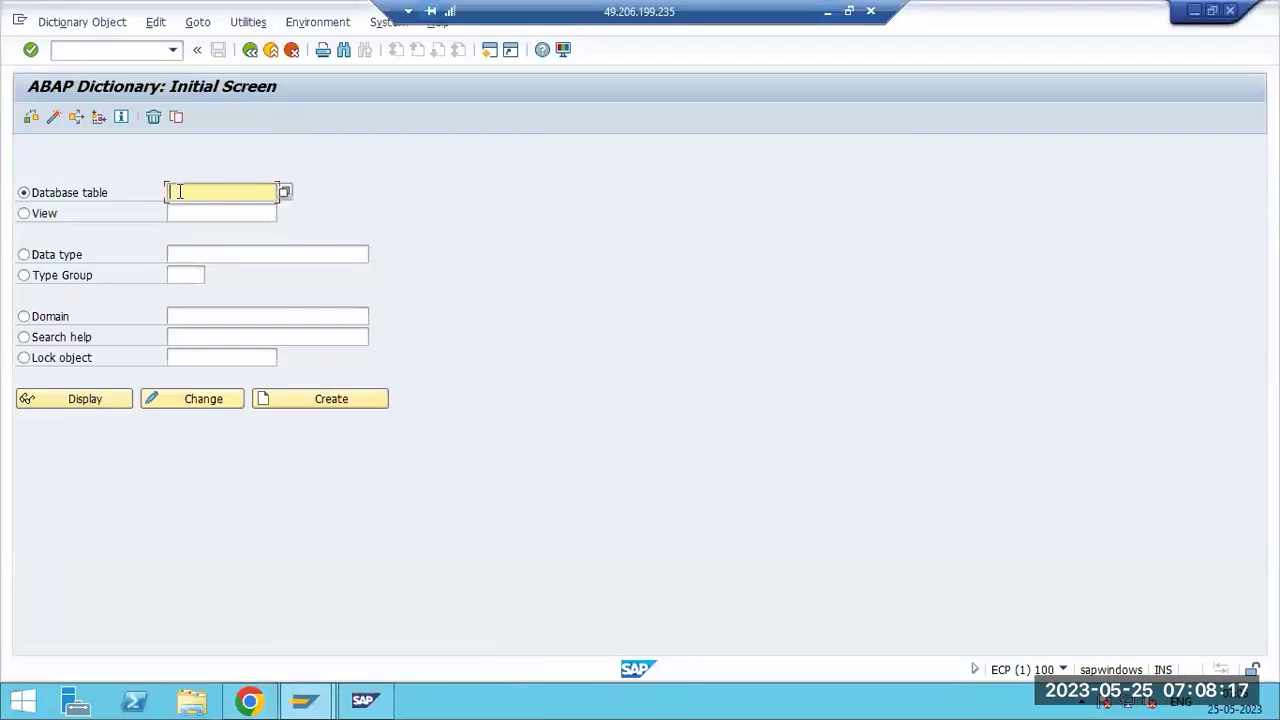
text(USR02)
click(91, 398)
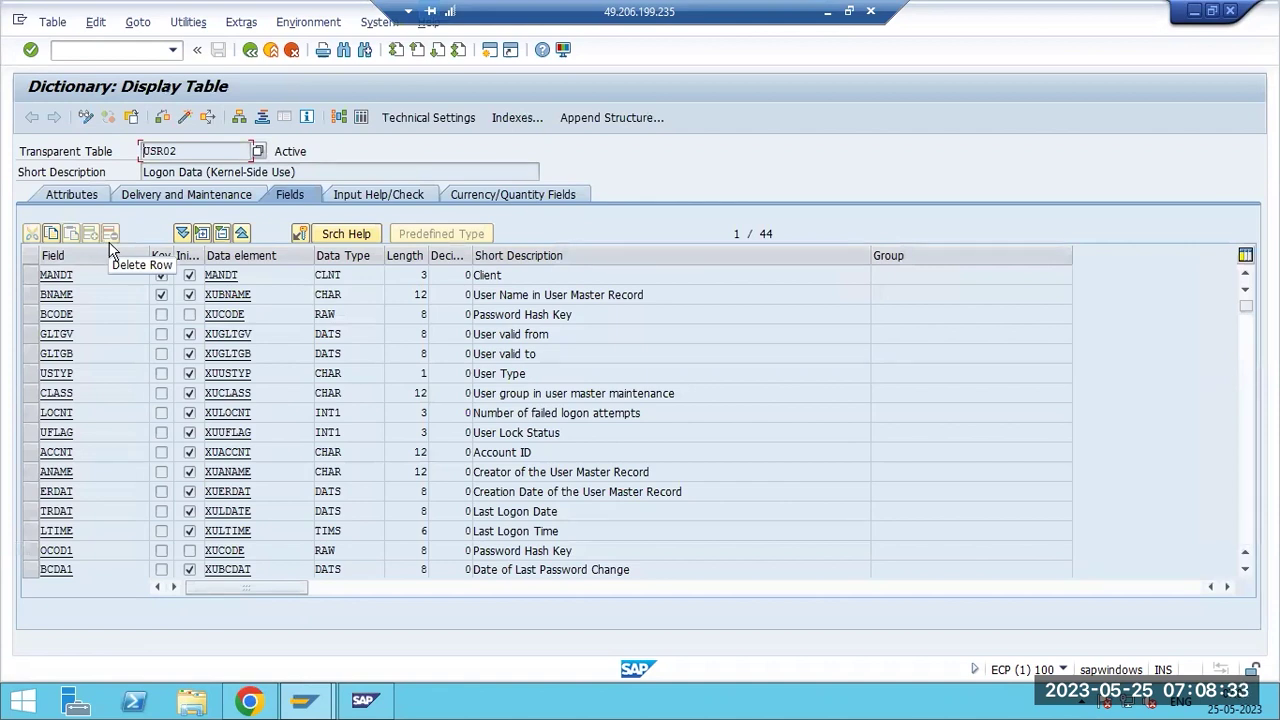
click(361, 118)
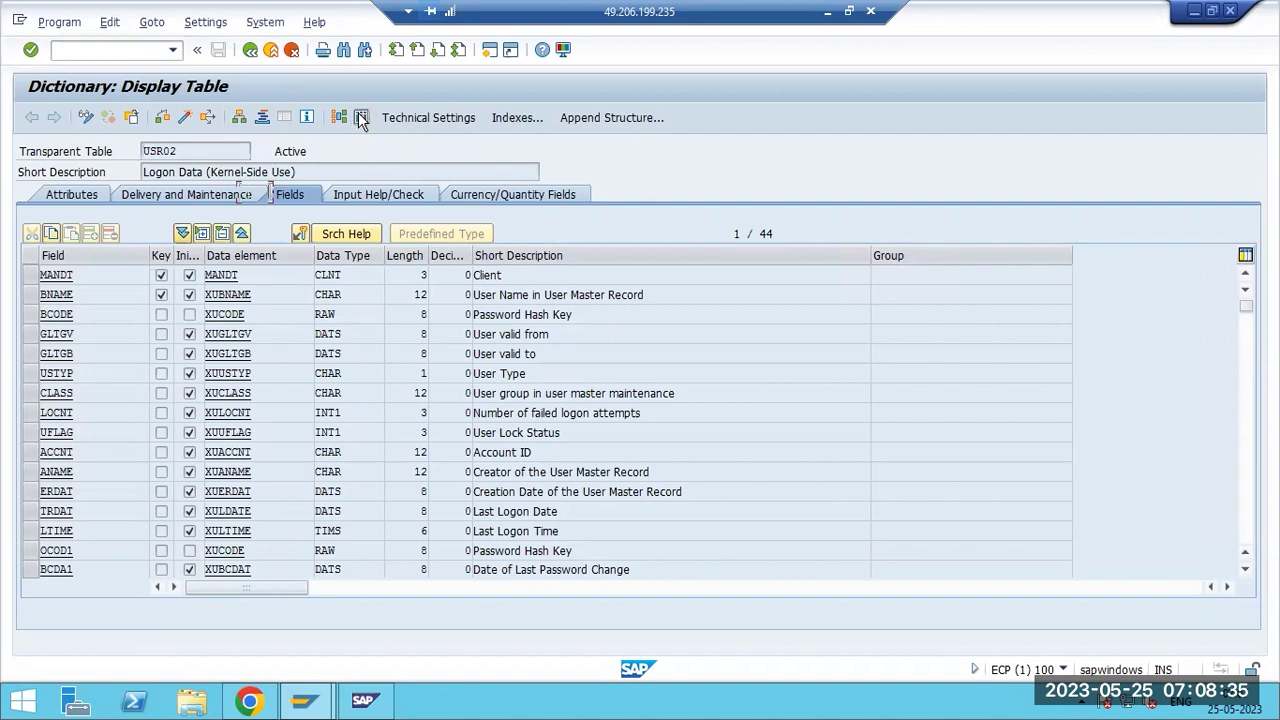
click(31, 118)
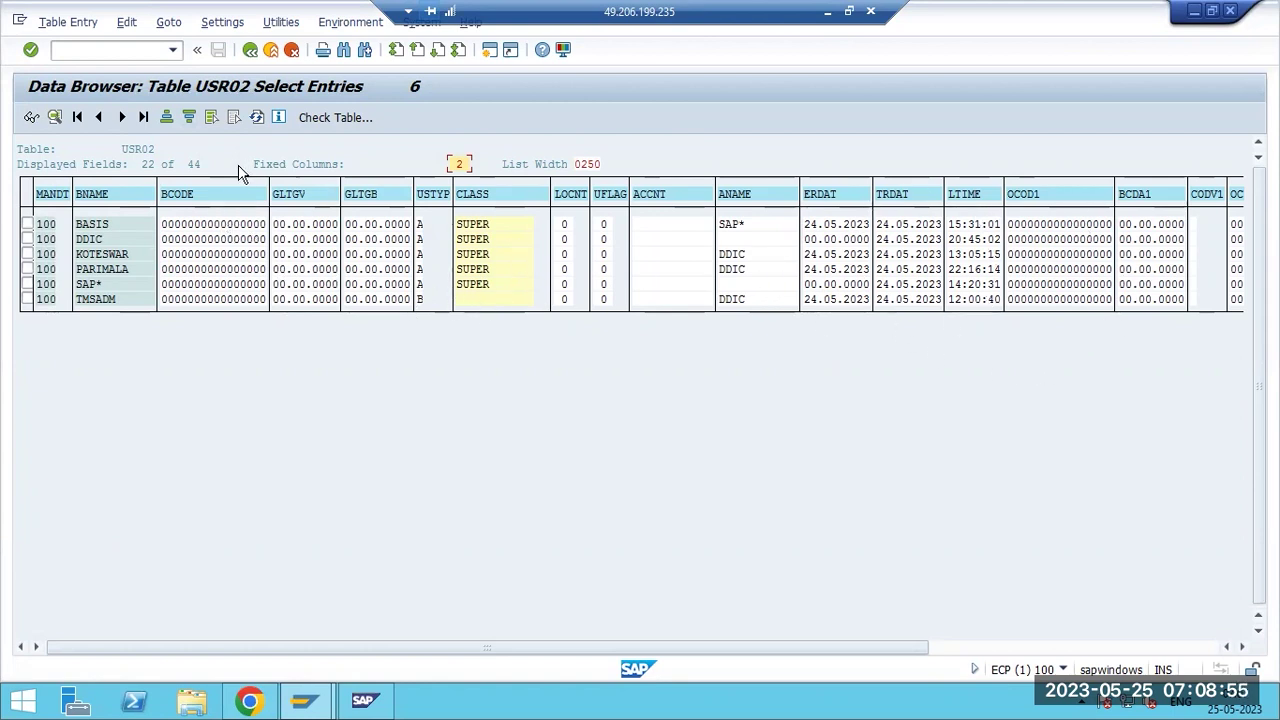
key(F3)
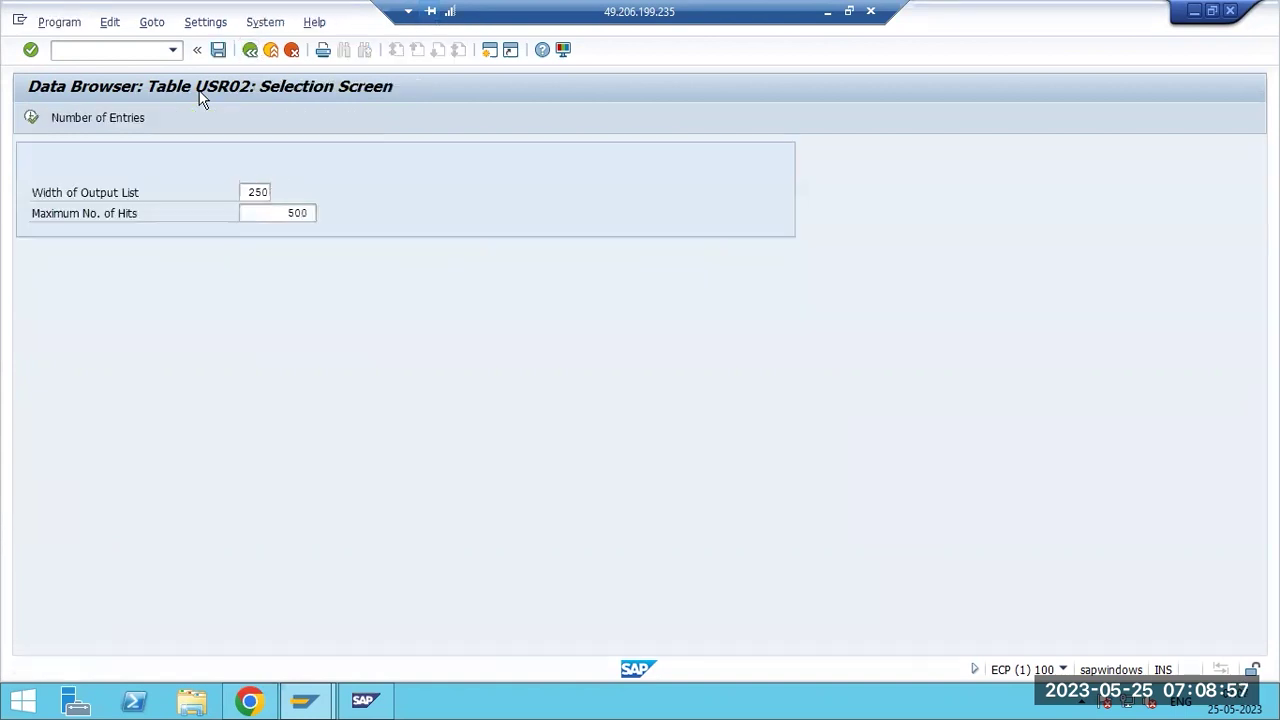
key(F3)
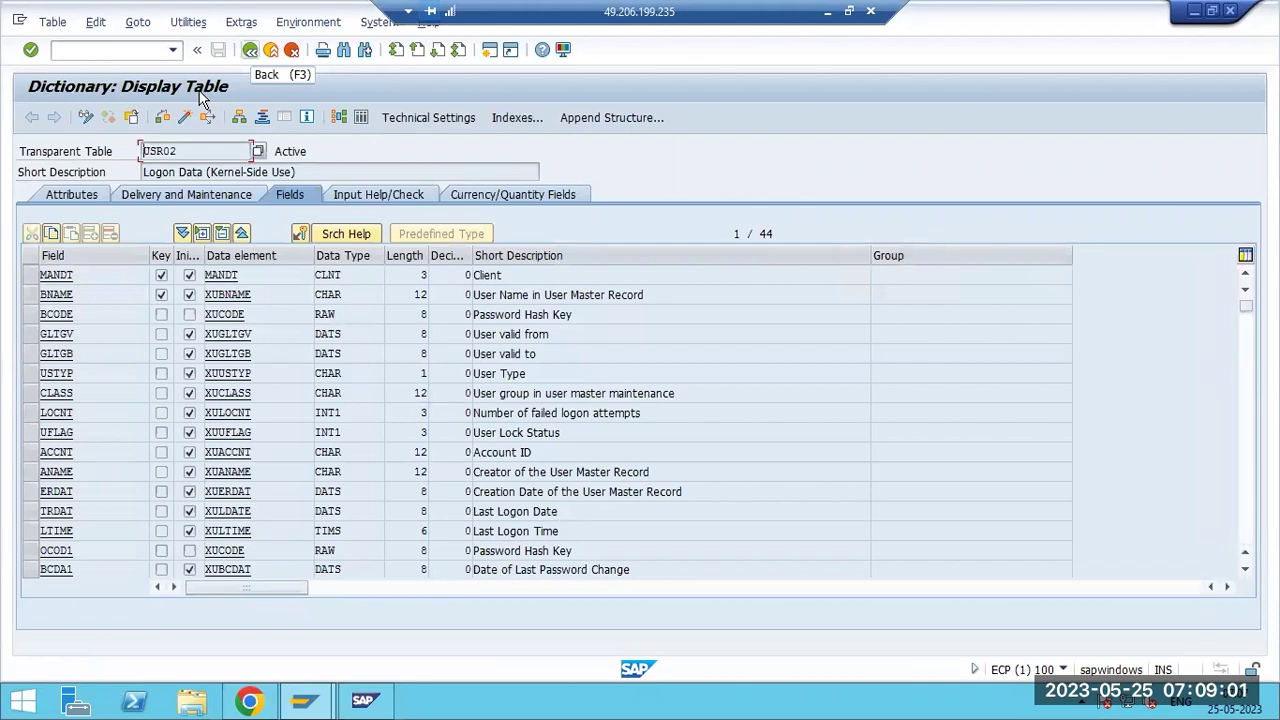
key(F3)
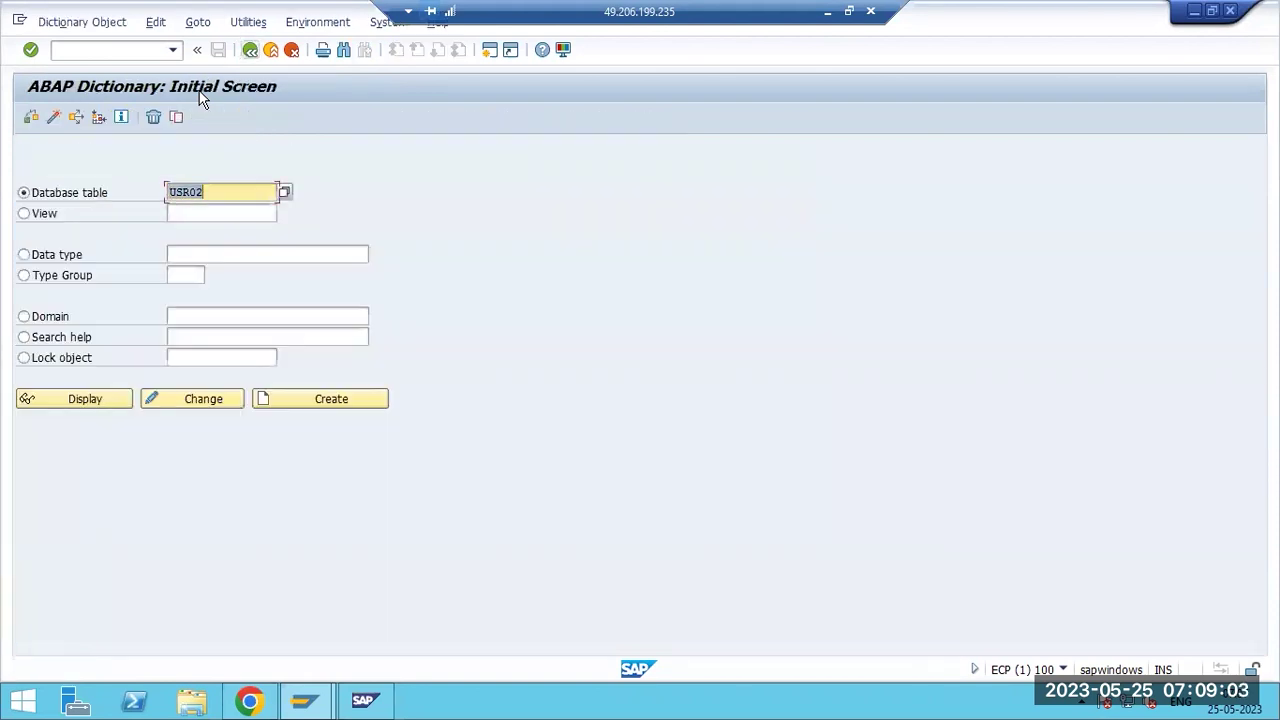
key(F3)
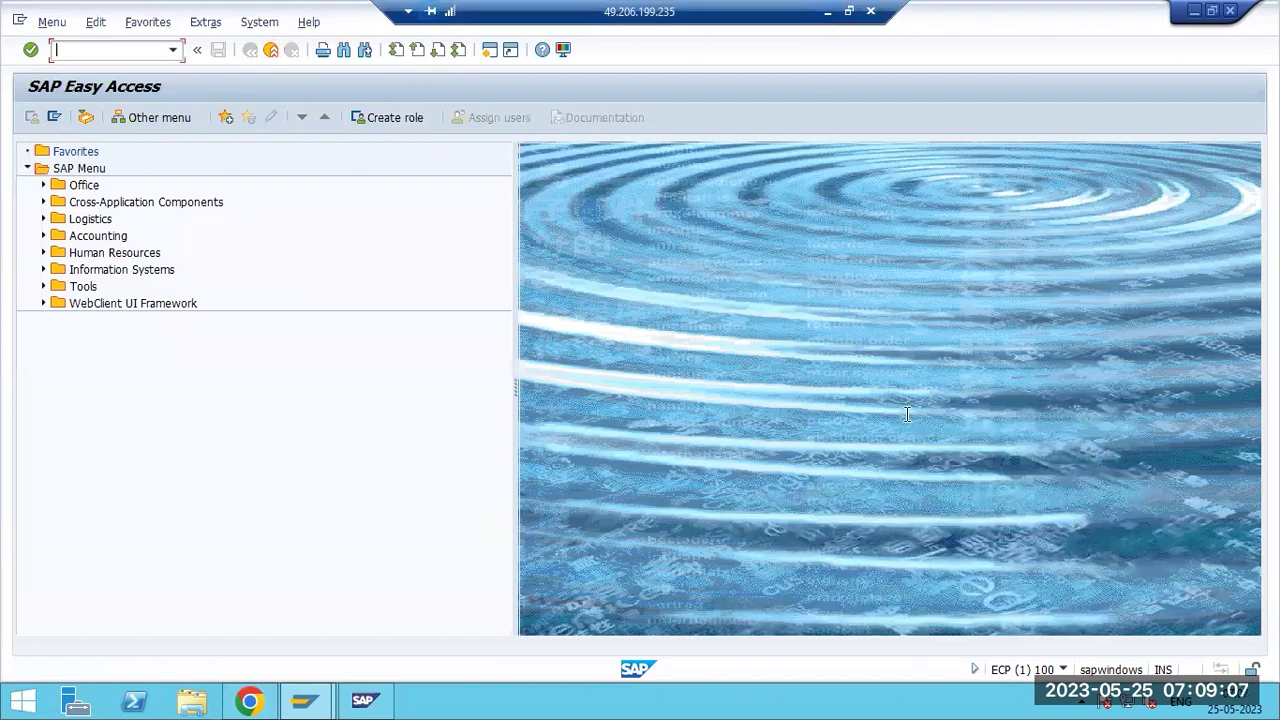
List the entries of table USR02 through transaction SE16 without selection criteria and return to SAP Easy Access.
key(alt+Tab)
key(alt+Tab)
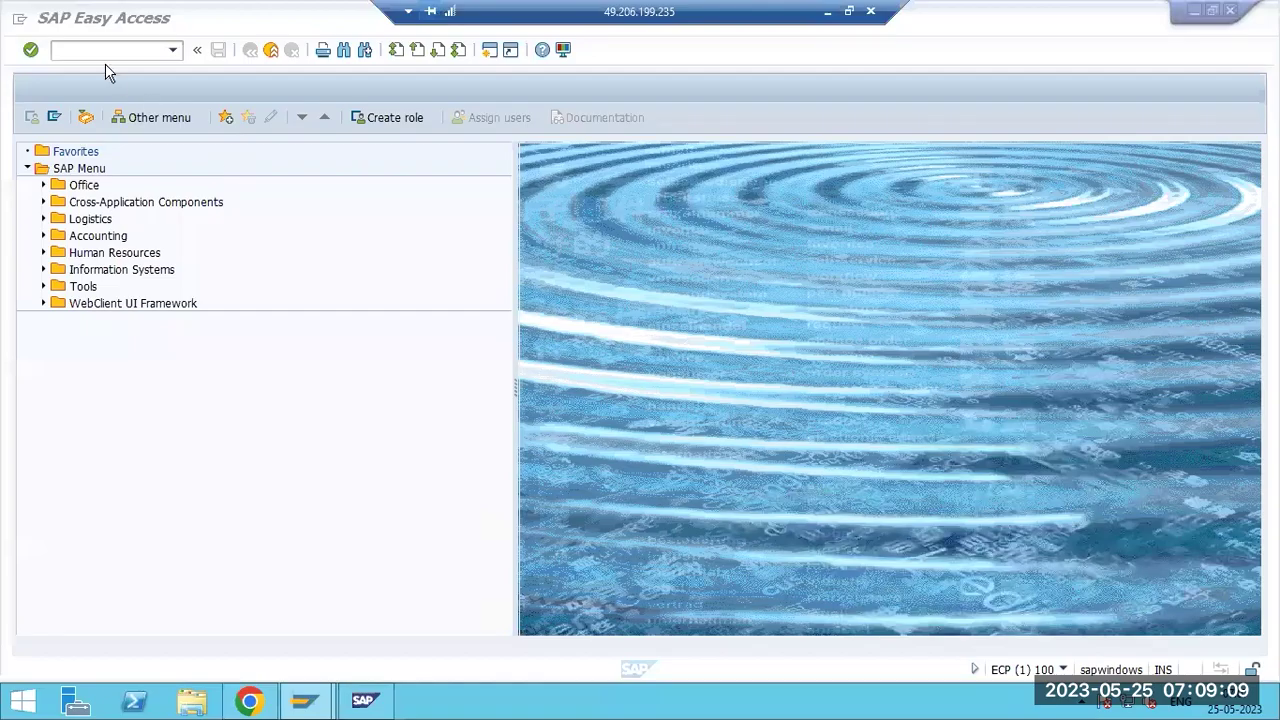
text(se16)
key(Return)
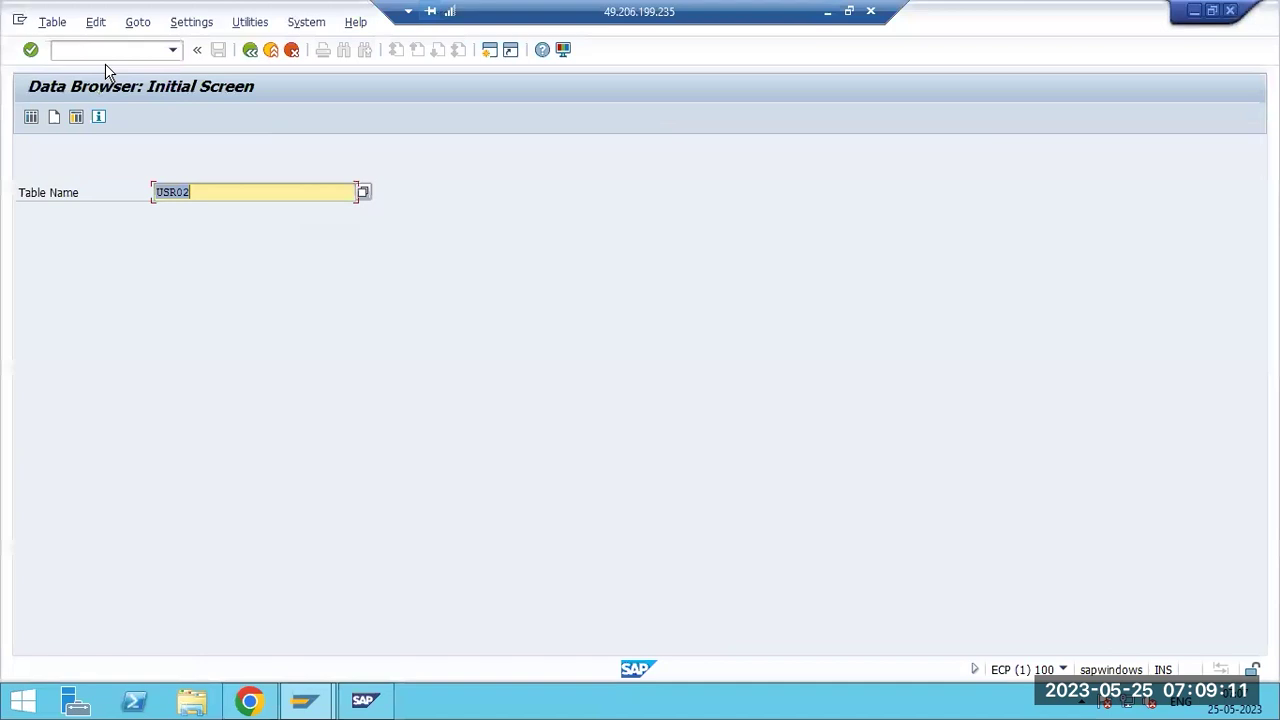
click(31, 117)
click(31, 117)
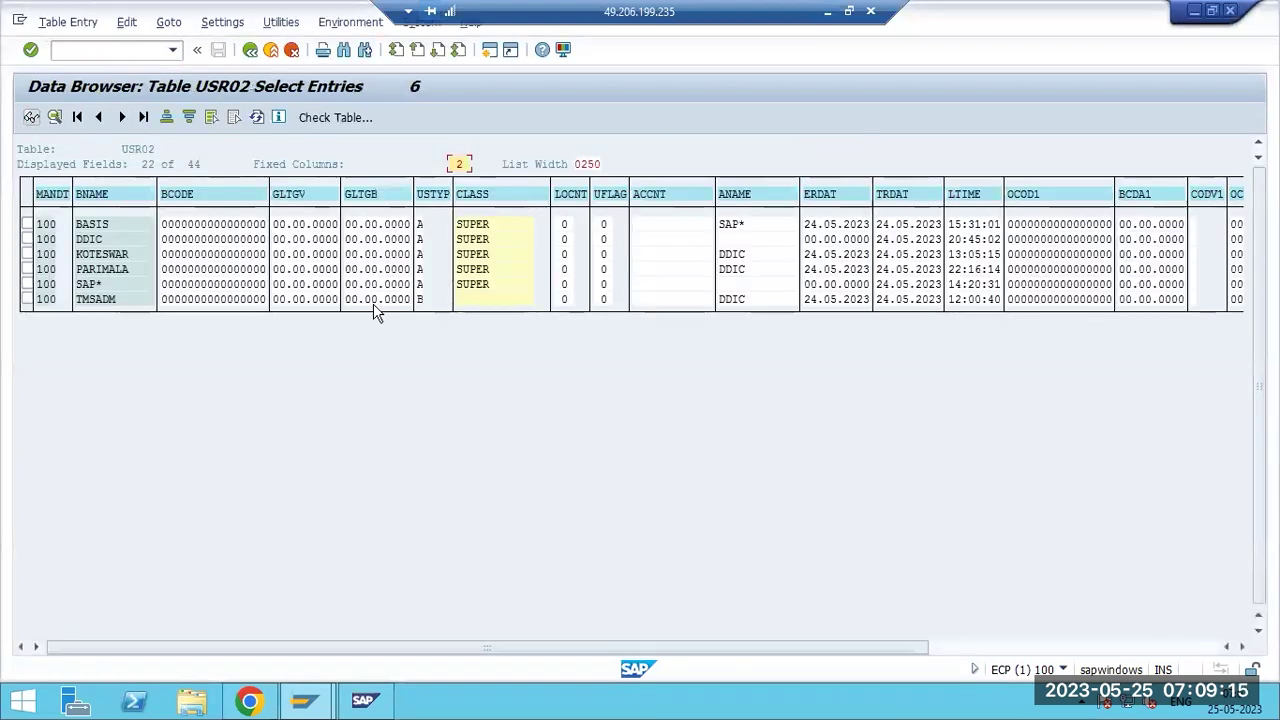
key(F3)
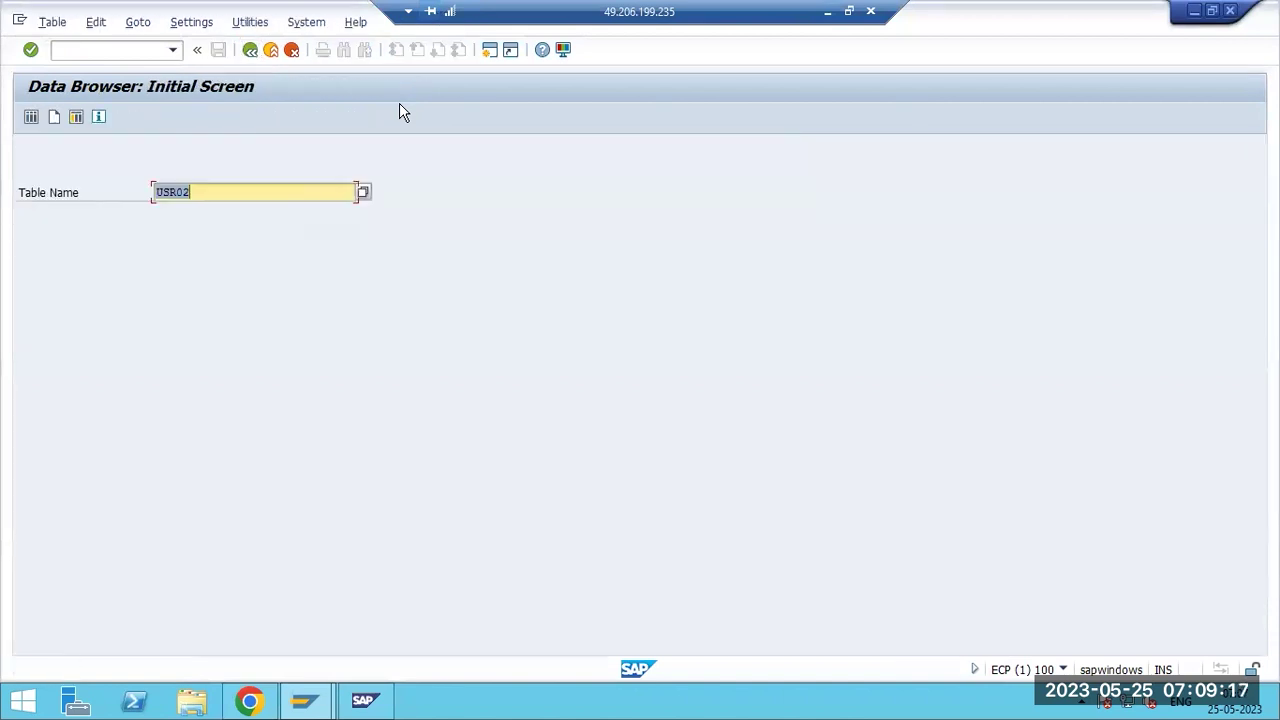
key(F3)
Open transaction SE11 and display the definition of database table T000.
click(129, 56)
text(se11)
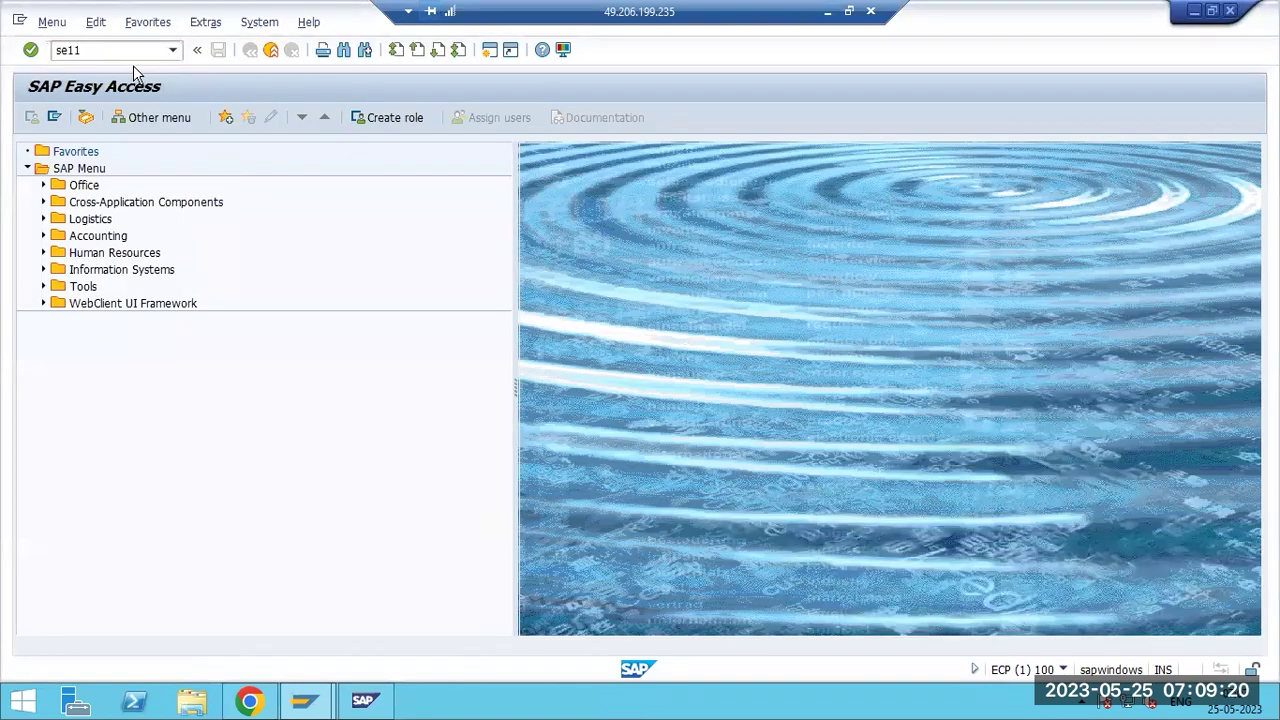
key(Return)
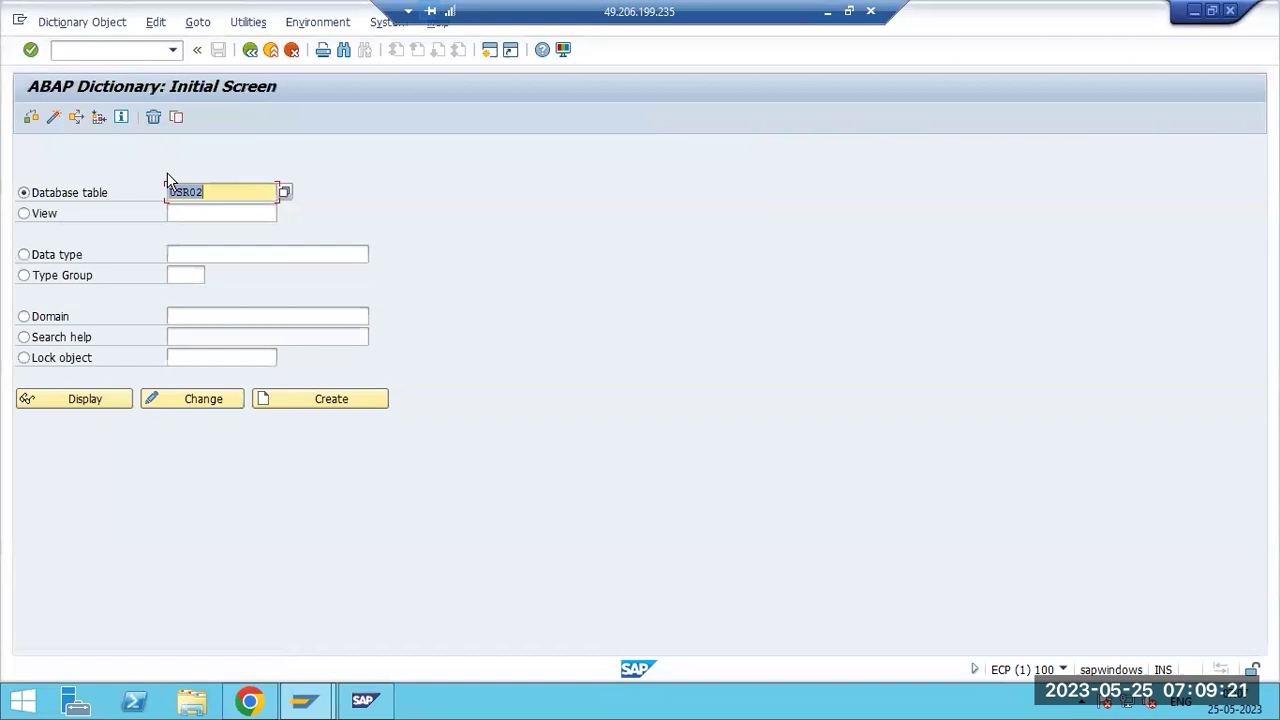
text(T00)
key(BackSpace)
key(BackSpace)
text(00)
key(BackSpace)
click(60, 401)
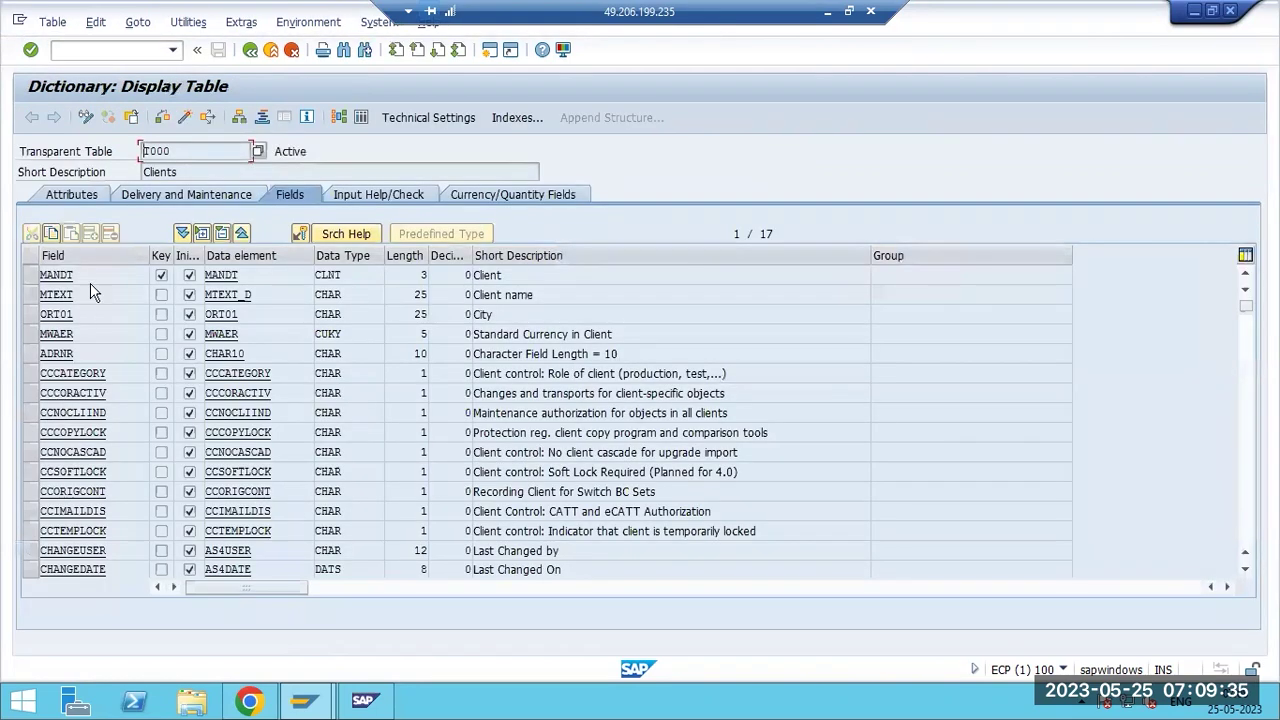
List all entries of table T000 without selection criteria and return to the ABAP Dictionary initial screen.
click(360, 119)
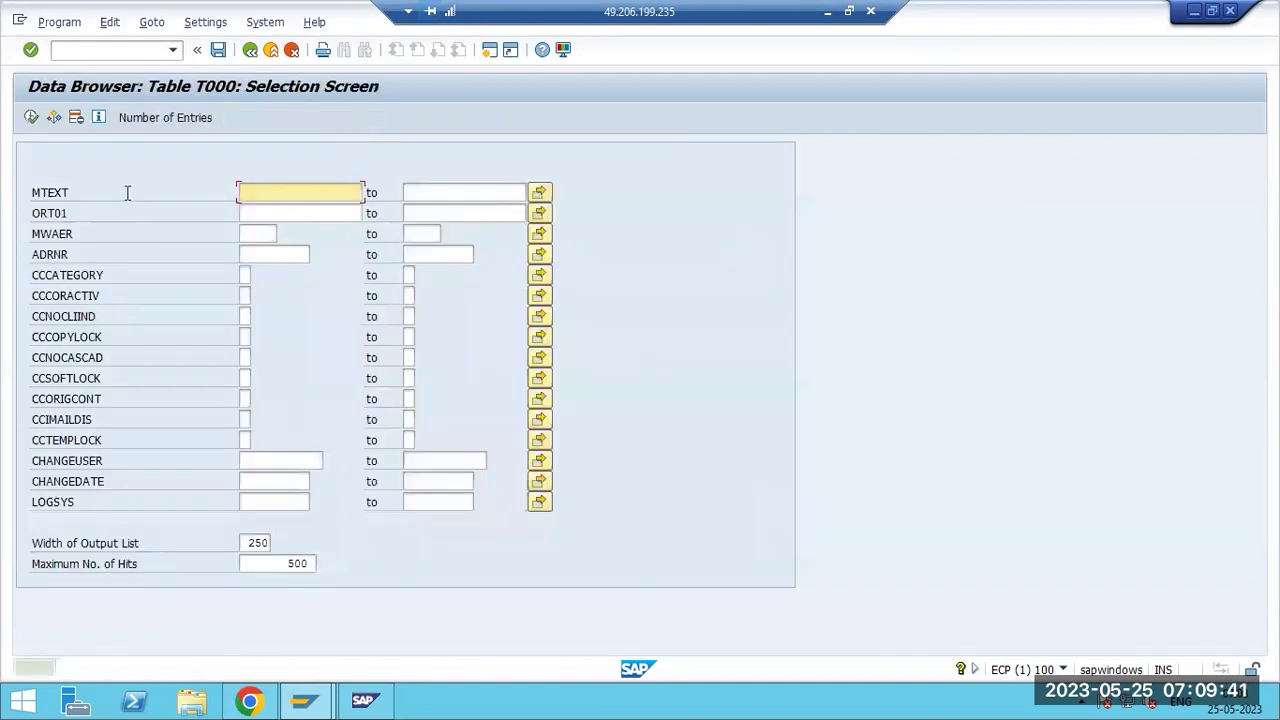
click(32, 118)
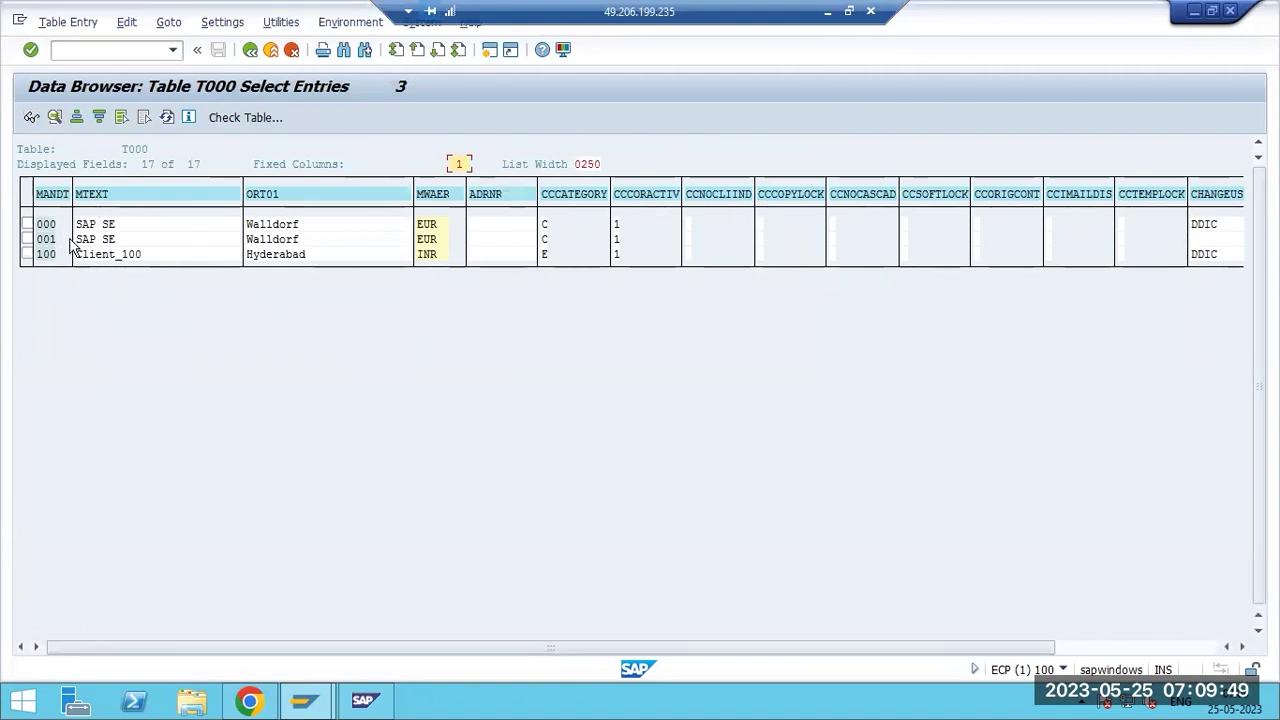
key(F3)
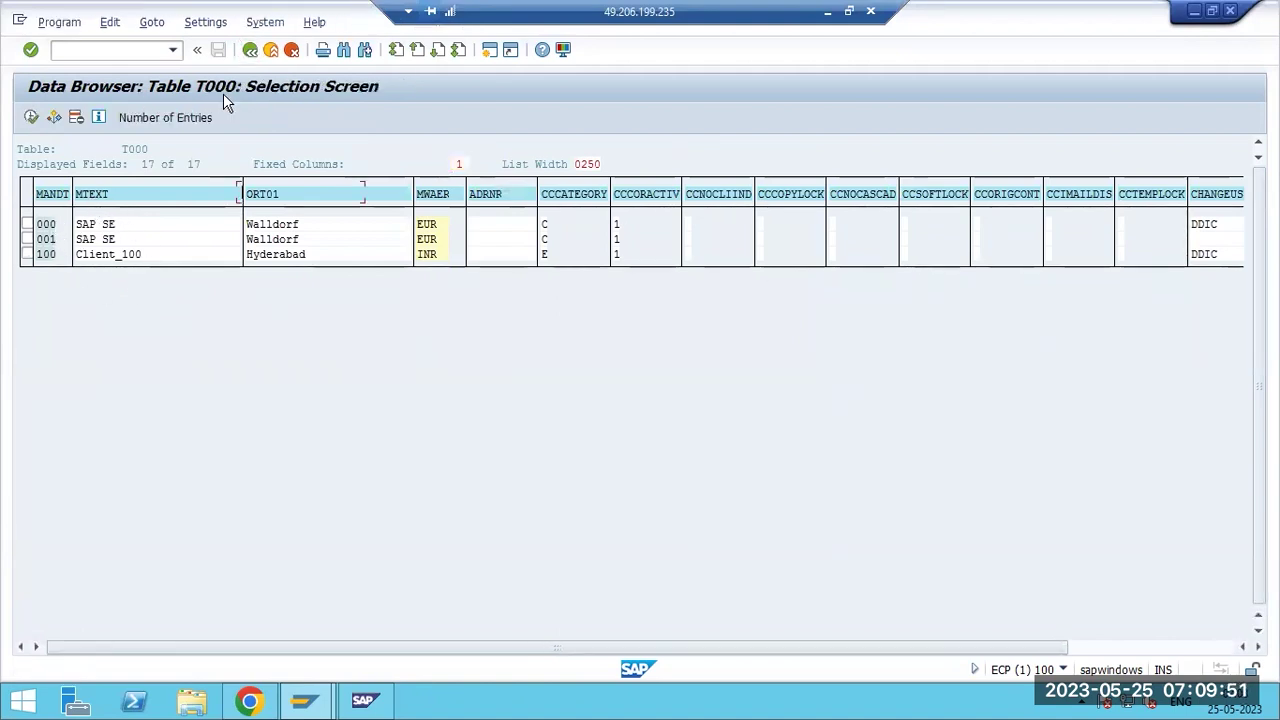
key(F3)
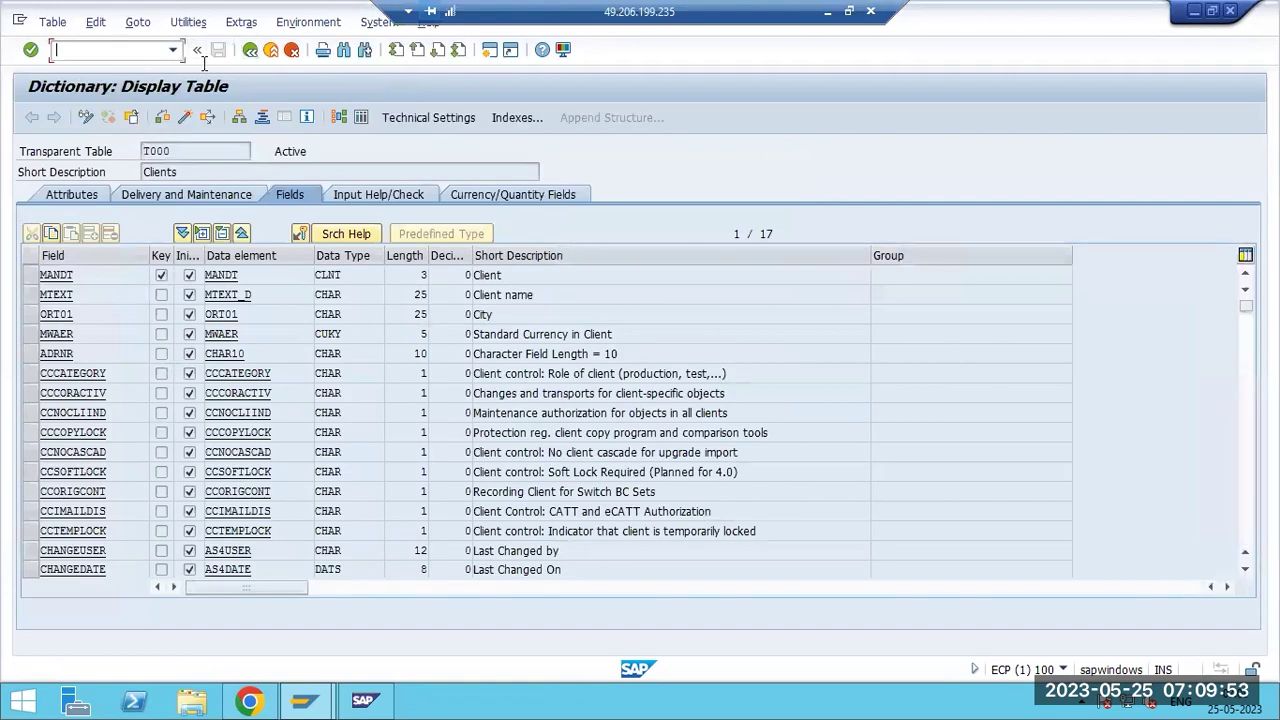
key(F3)
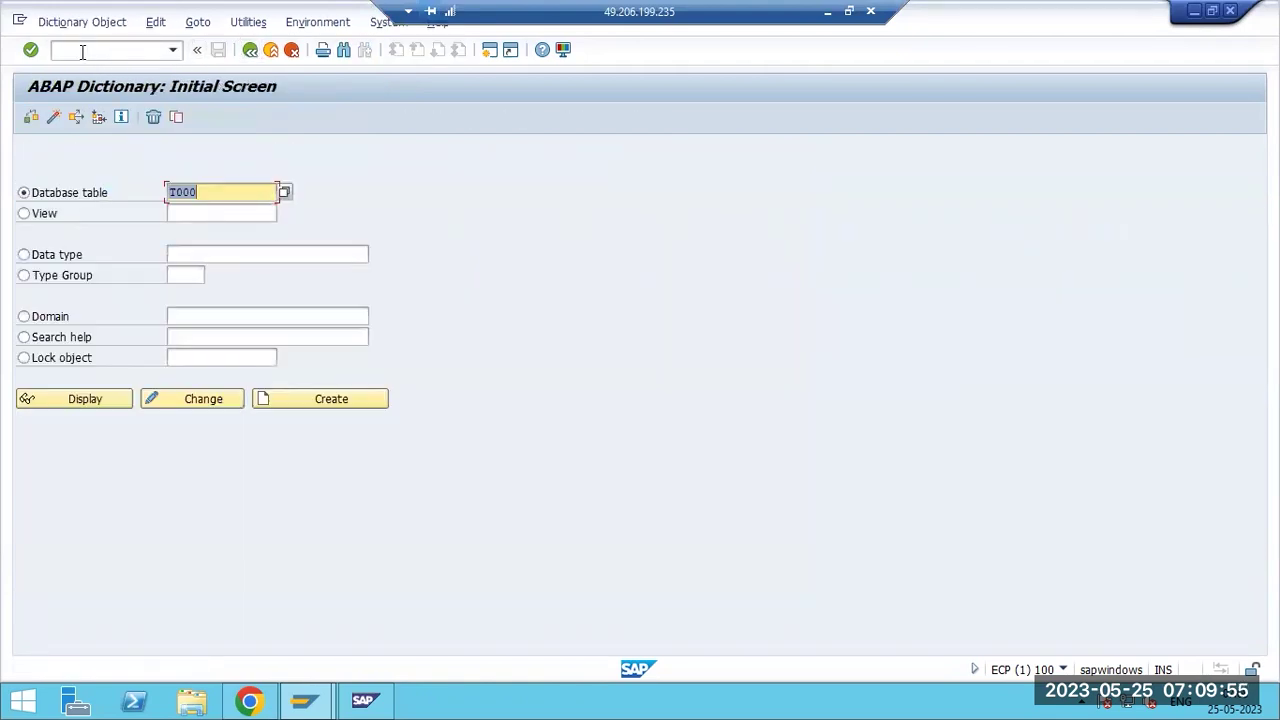
Search the Repository Info System for tables whose names match TRFC* and close the hit list.
click(215, 195)
double_click(215, 195)
text(RF)
double_click(215, 195)
text(T)
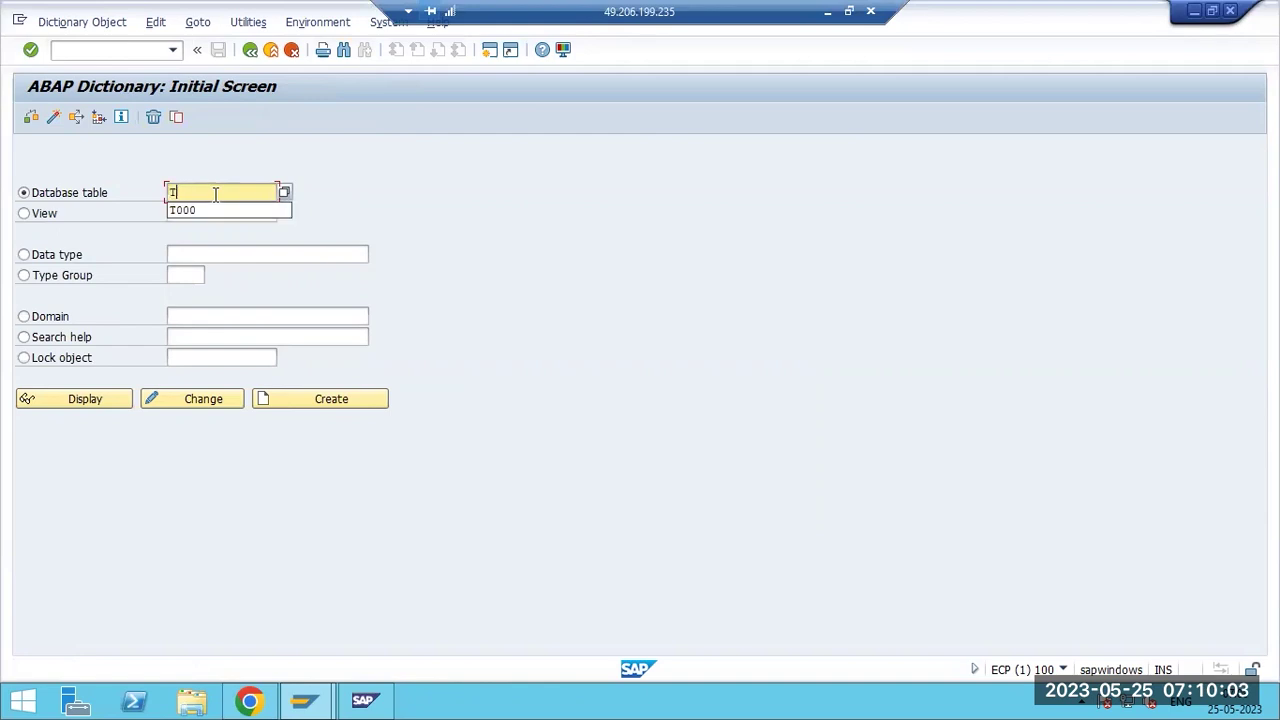
text(RFC)
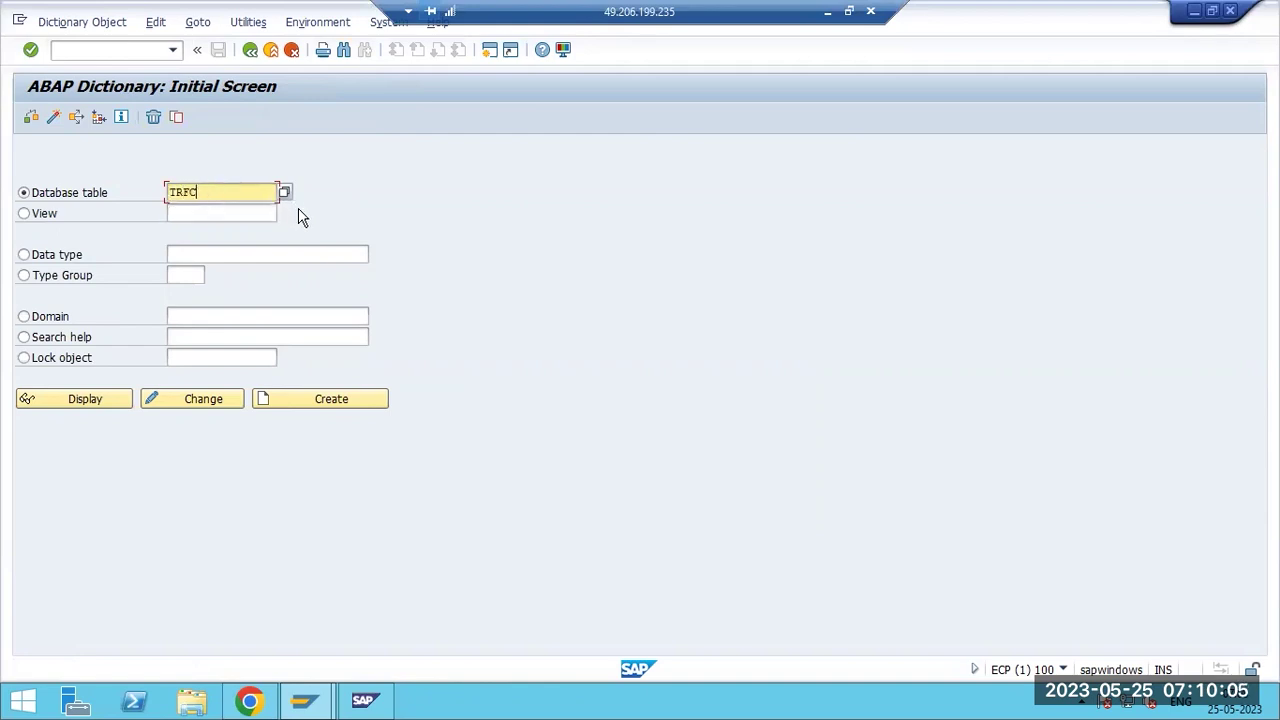
click(284, 192)
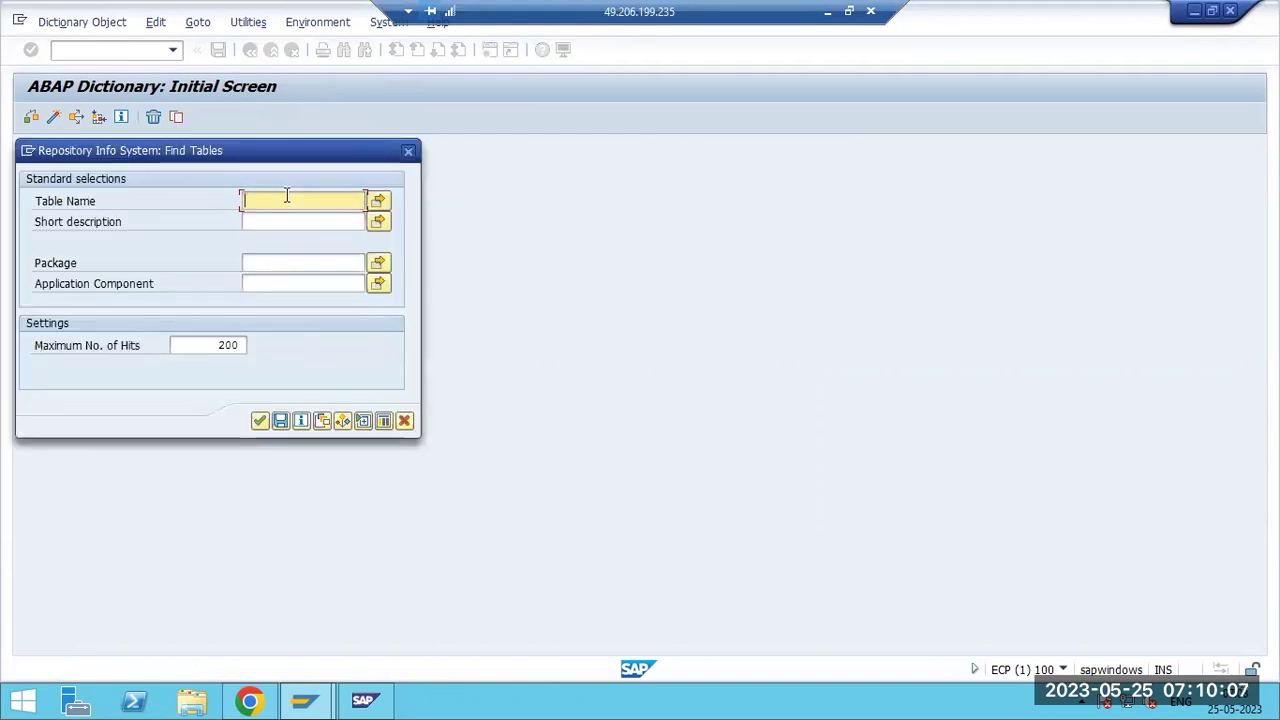
text(TRFC)
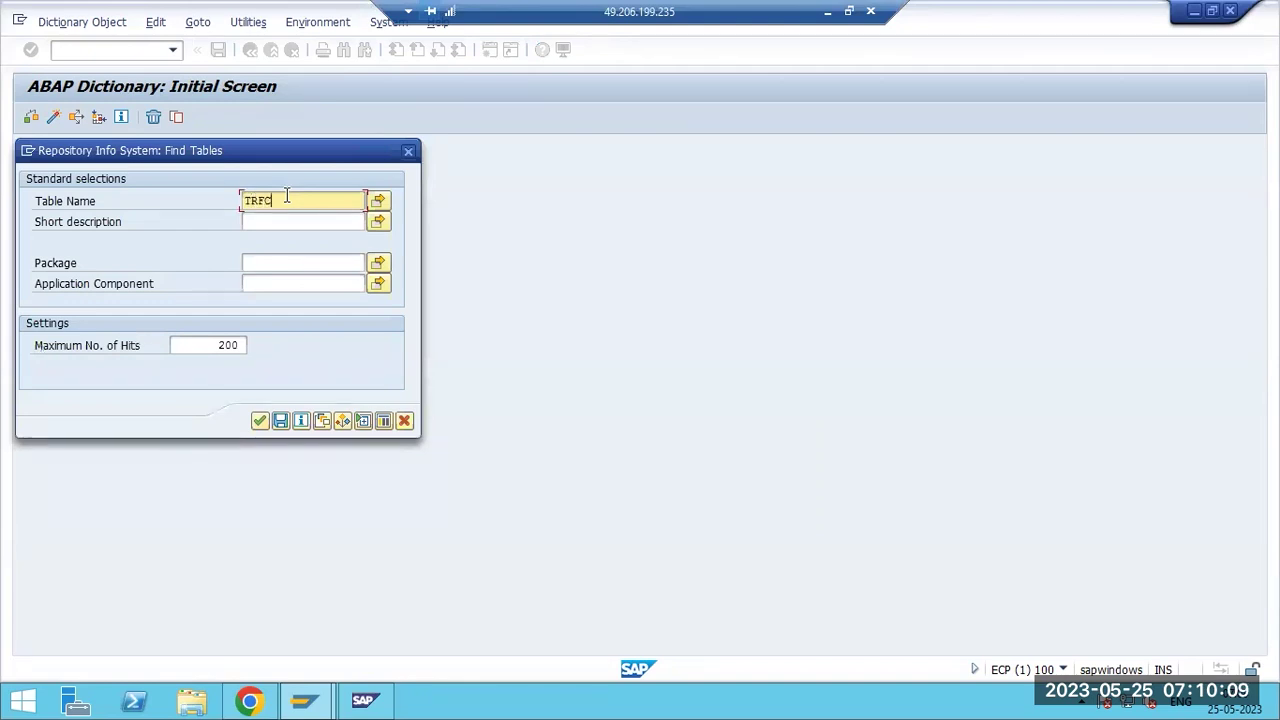
text(*)
click(261, 423)
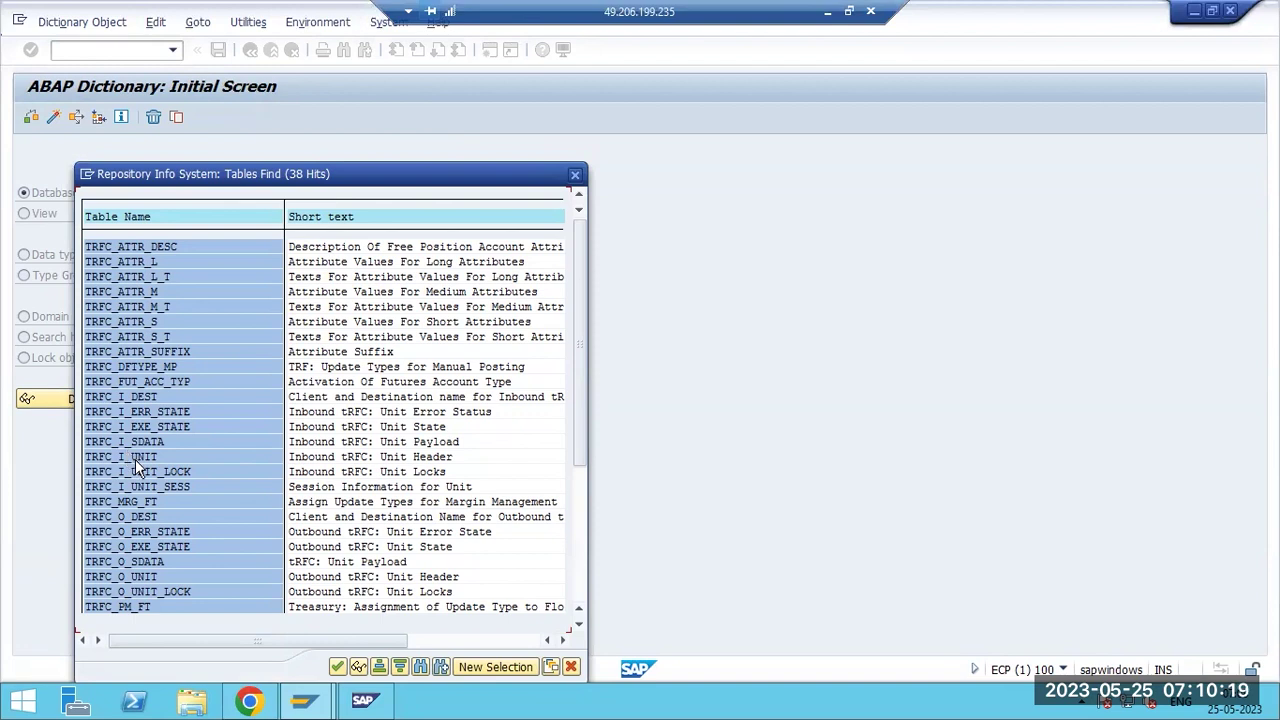
click(575, 174)
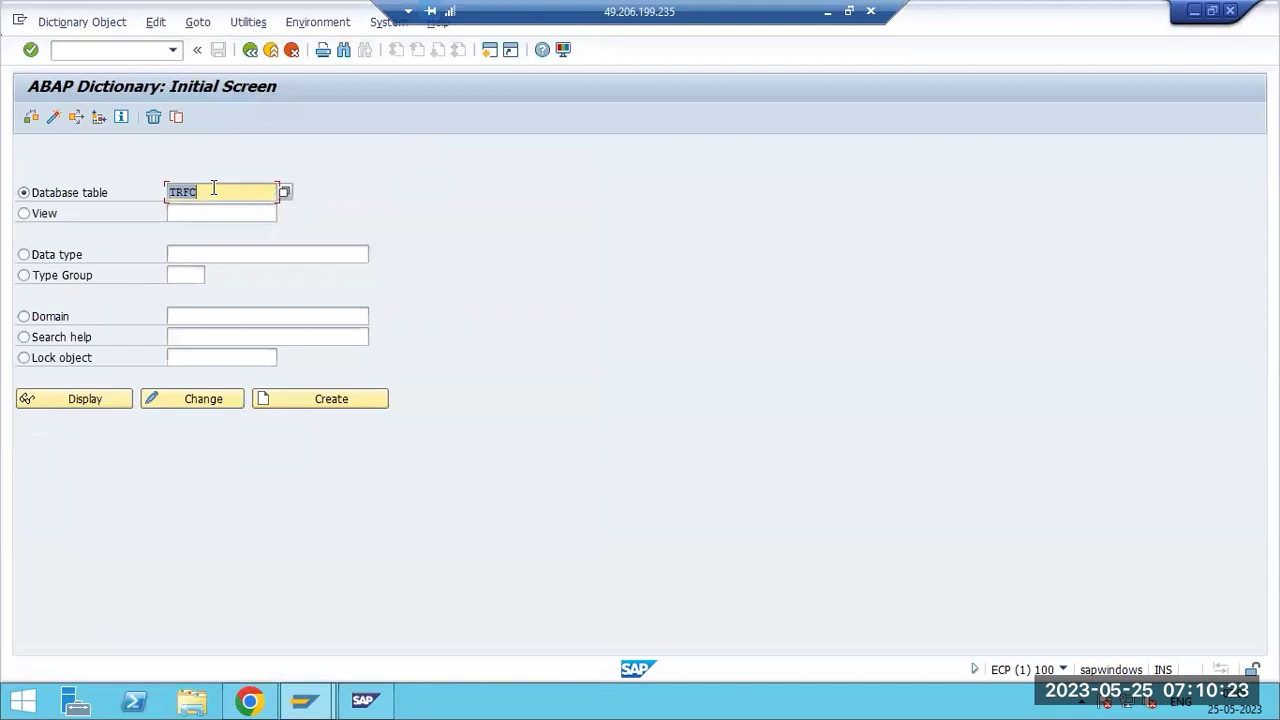
Leave the ABAP Dictionary, switch to Paint, and select the whole text of the SE11-SE16 note.
key(F3)
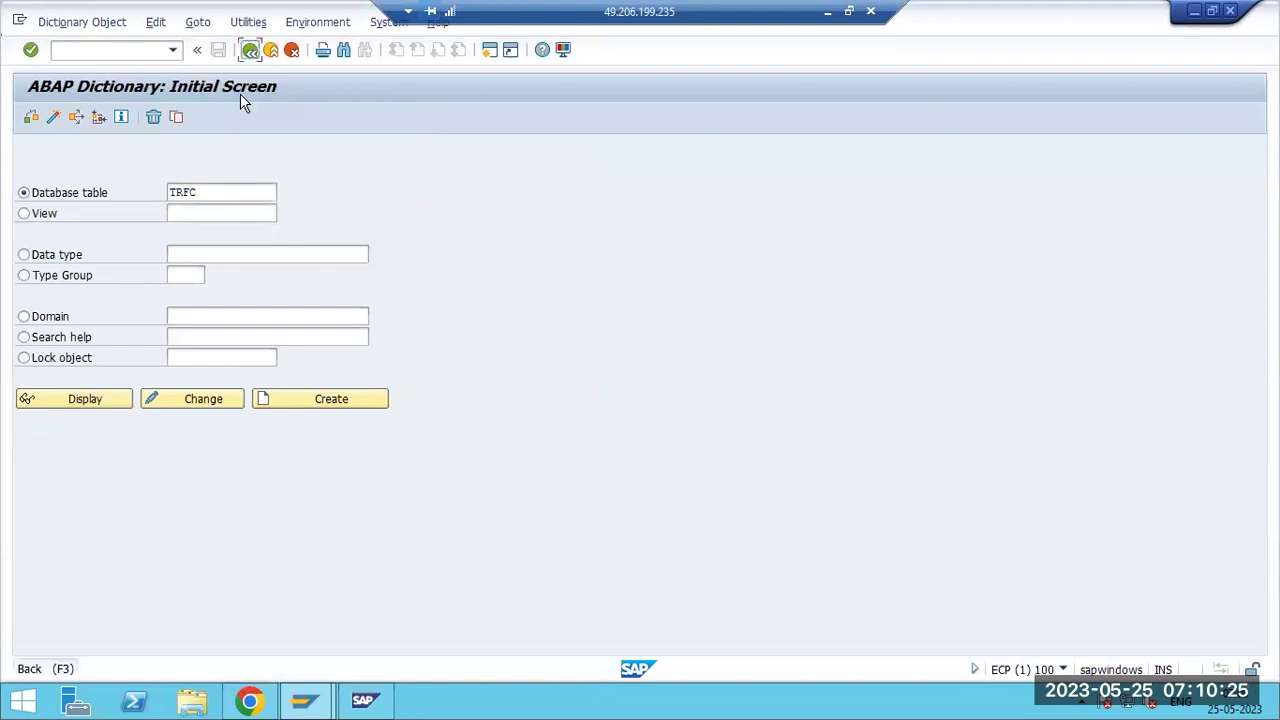
click(827, 11)
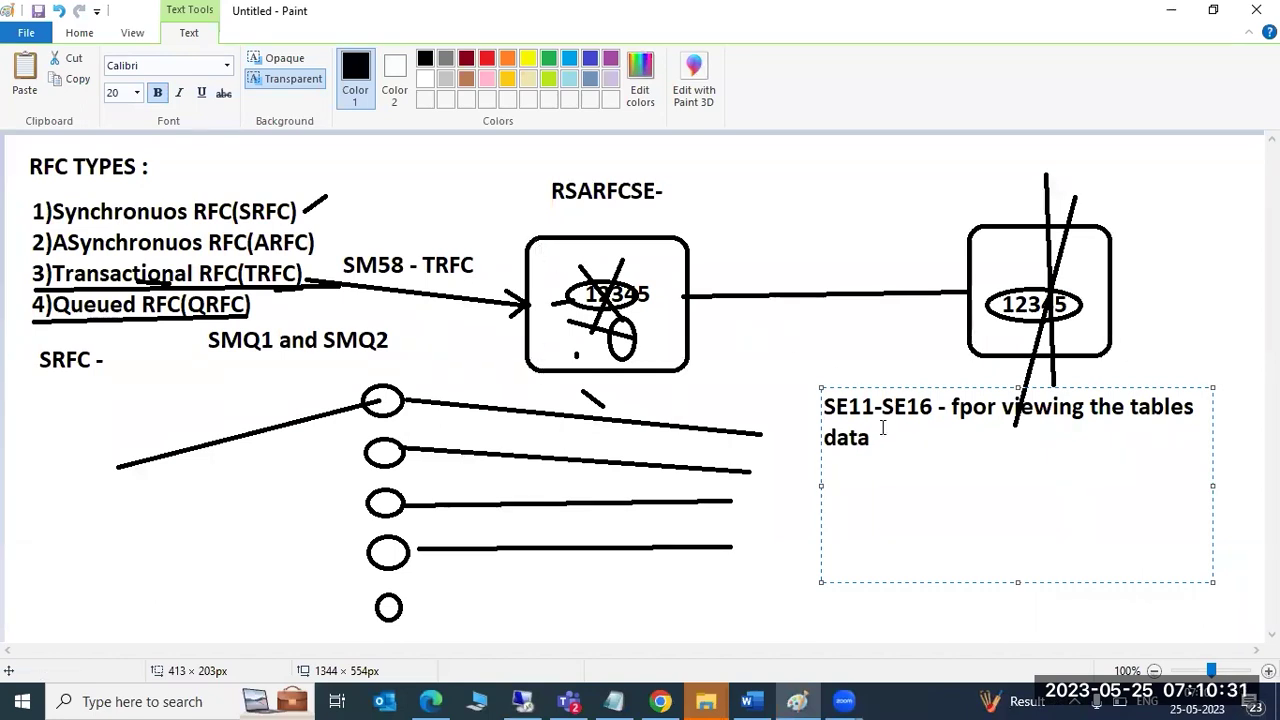
drag(875, 439, 822, 410)
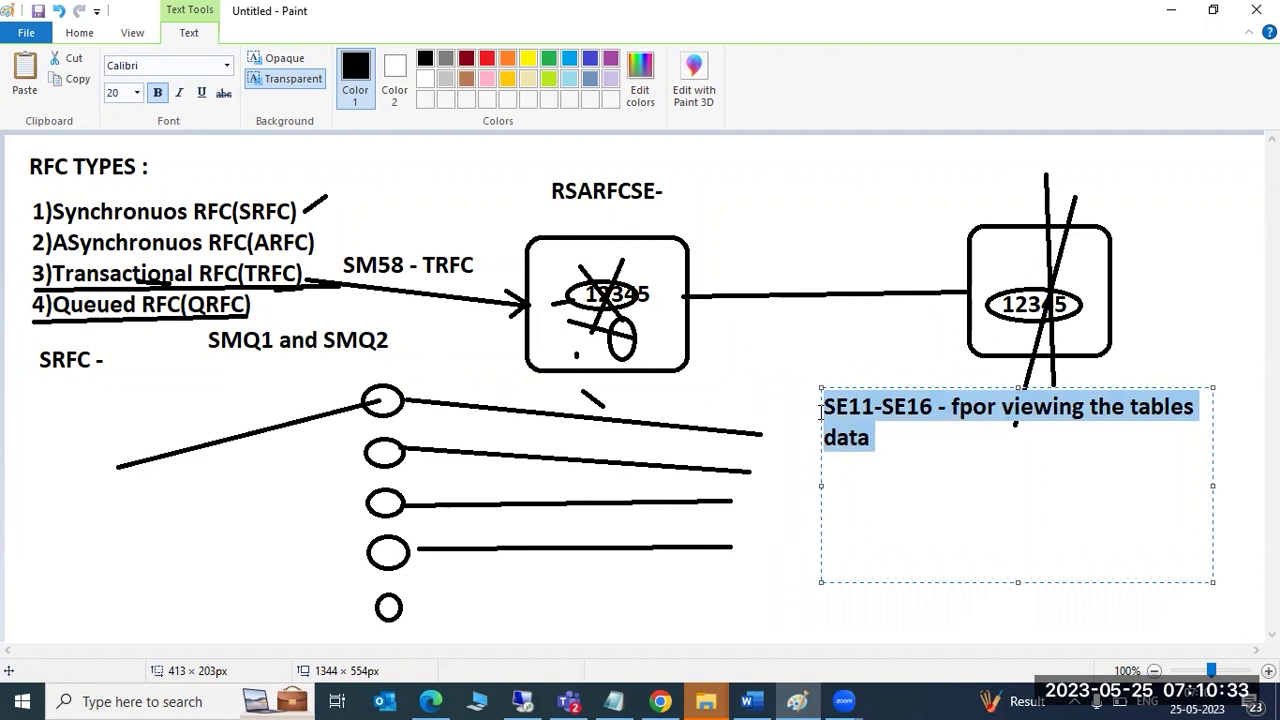